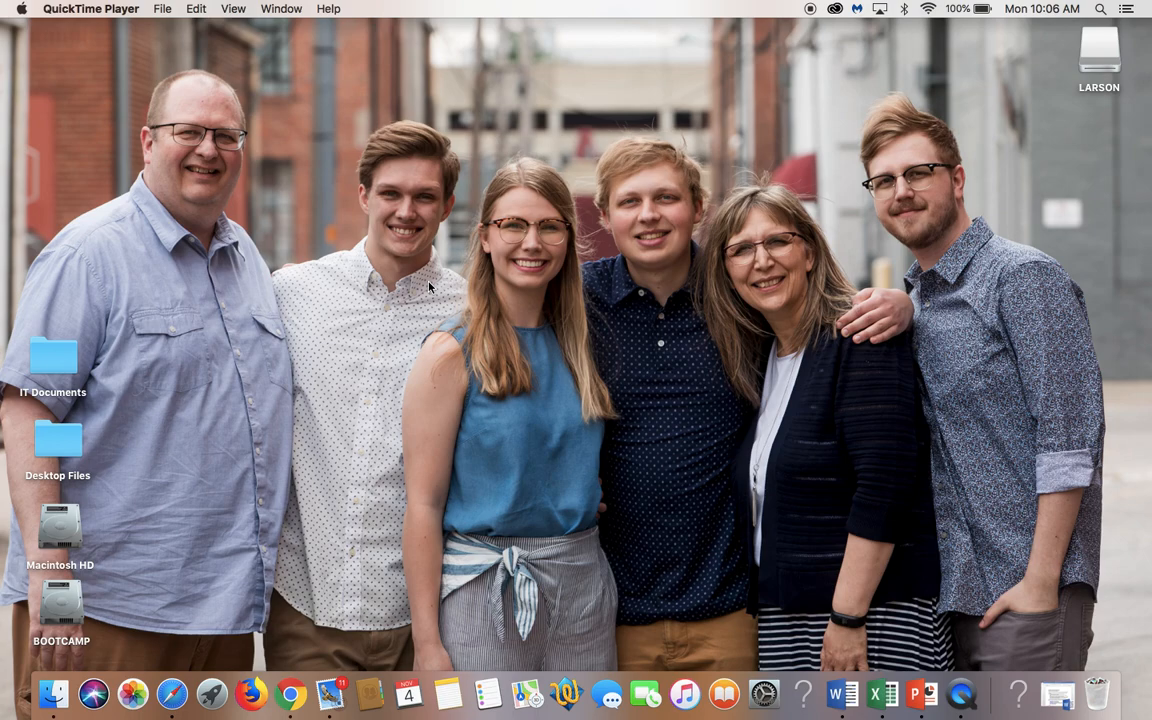
# Open Creative Cloud from the installed applications and launch Photoshop v 21.0 from it.
pyautogui.click(212, 695)
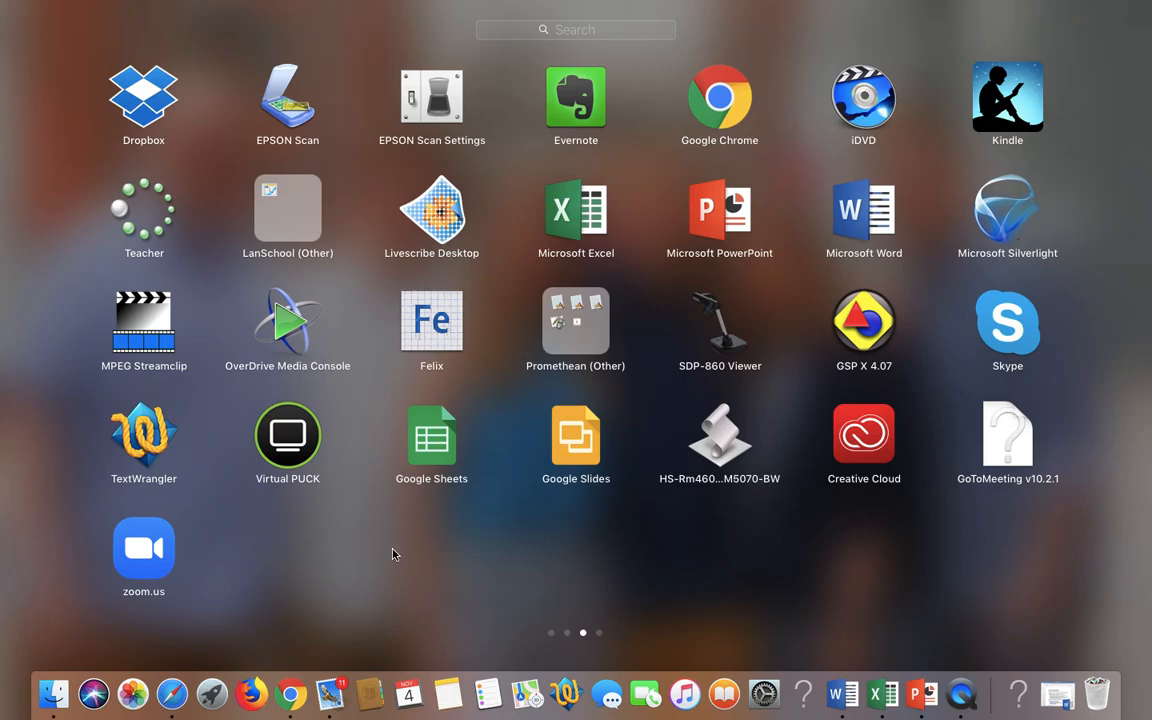
pyautogui.hscroll(-3, 393, 555)
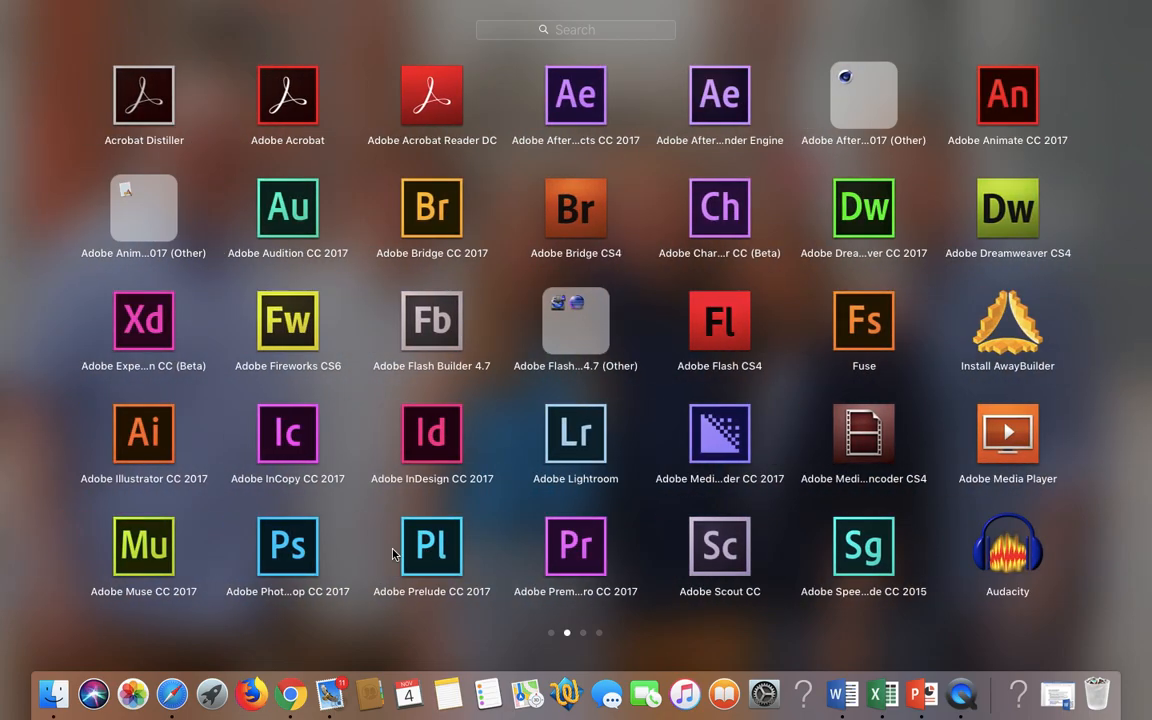
pyautogui.hscroll(-3, 393, 555)
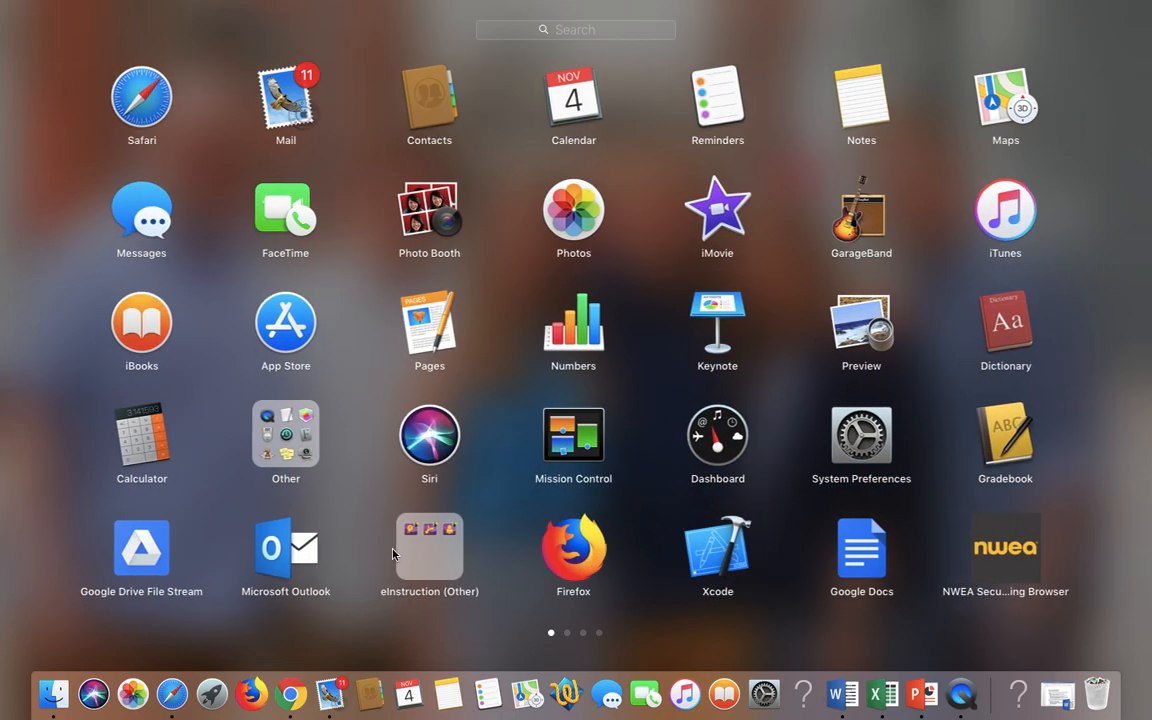
pyautogui.hscroll(3, 393, 555)
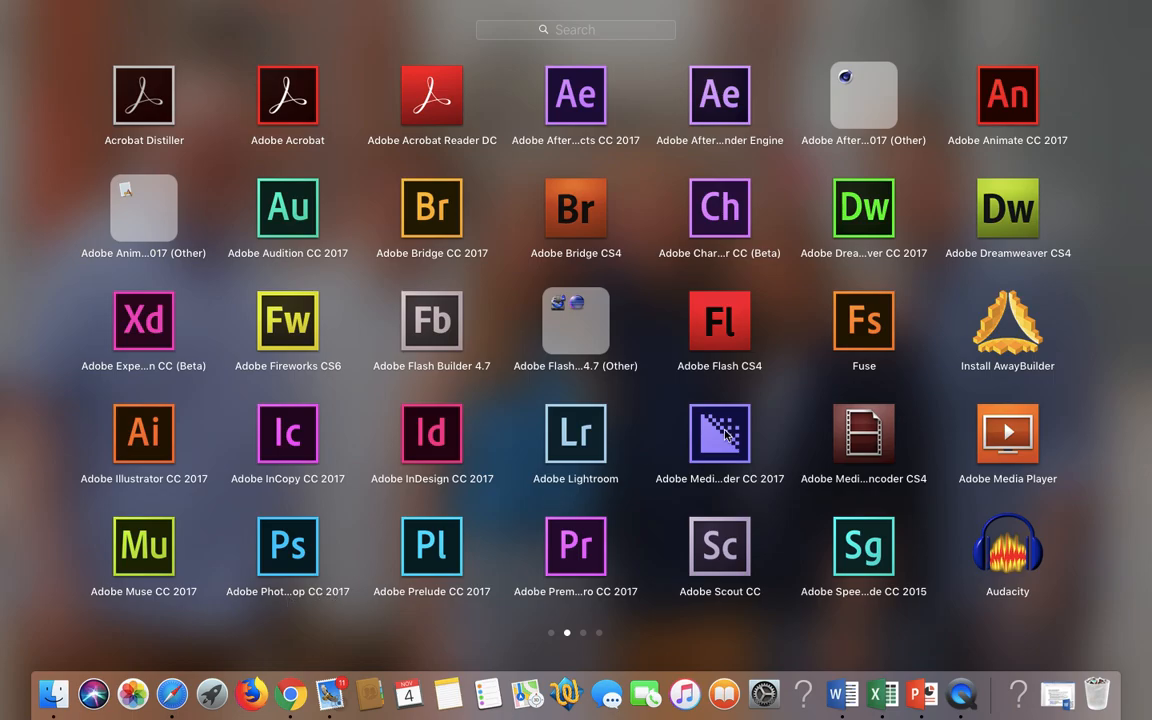
pyautogui.hscroll(3, 700, 390)
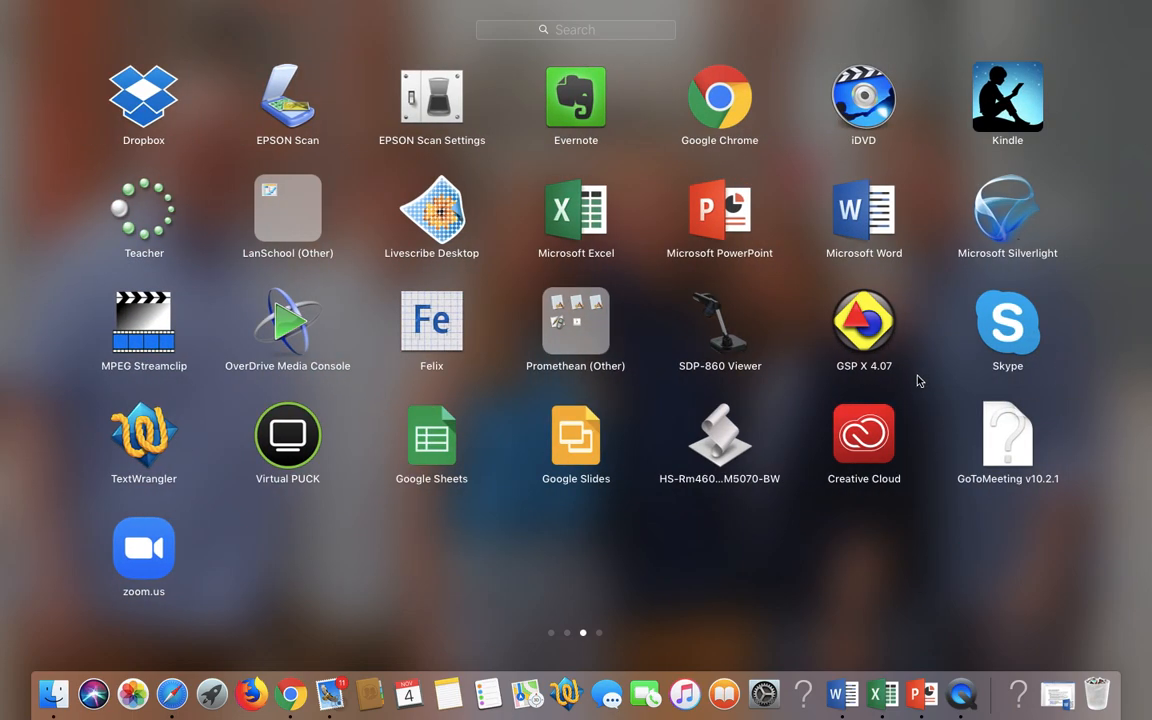
pyautogui.click(864, 435)
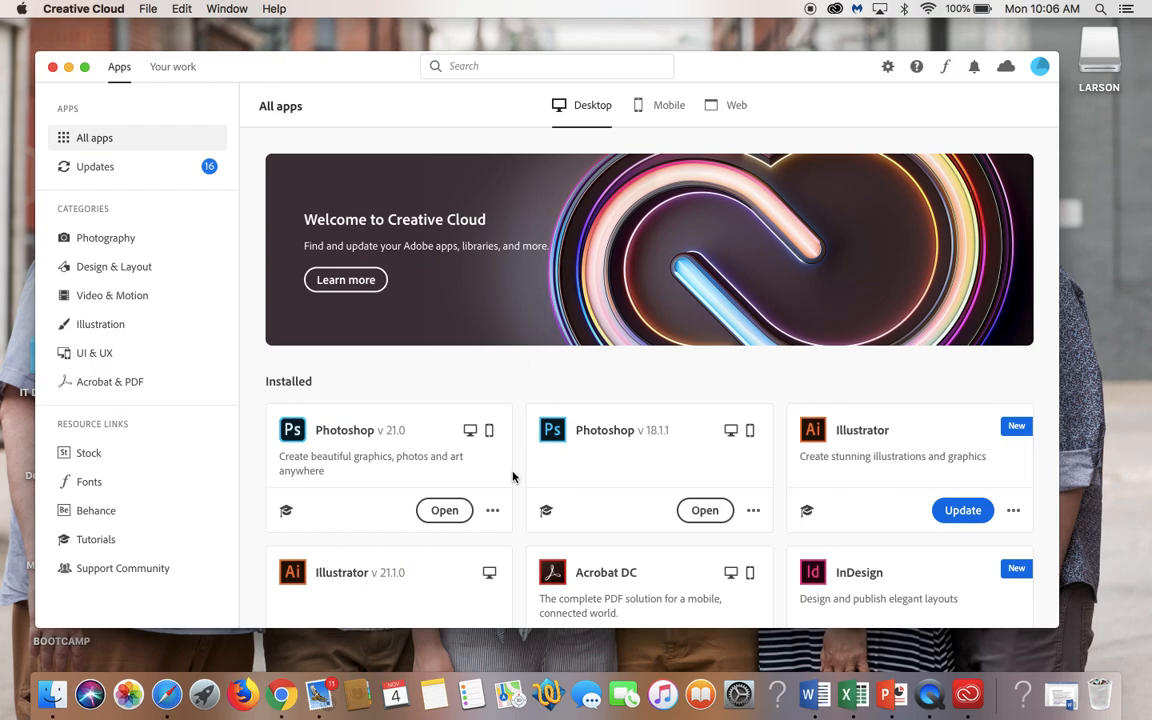
pyautogui.click(444, 511)
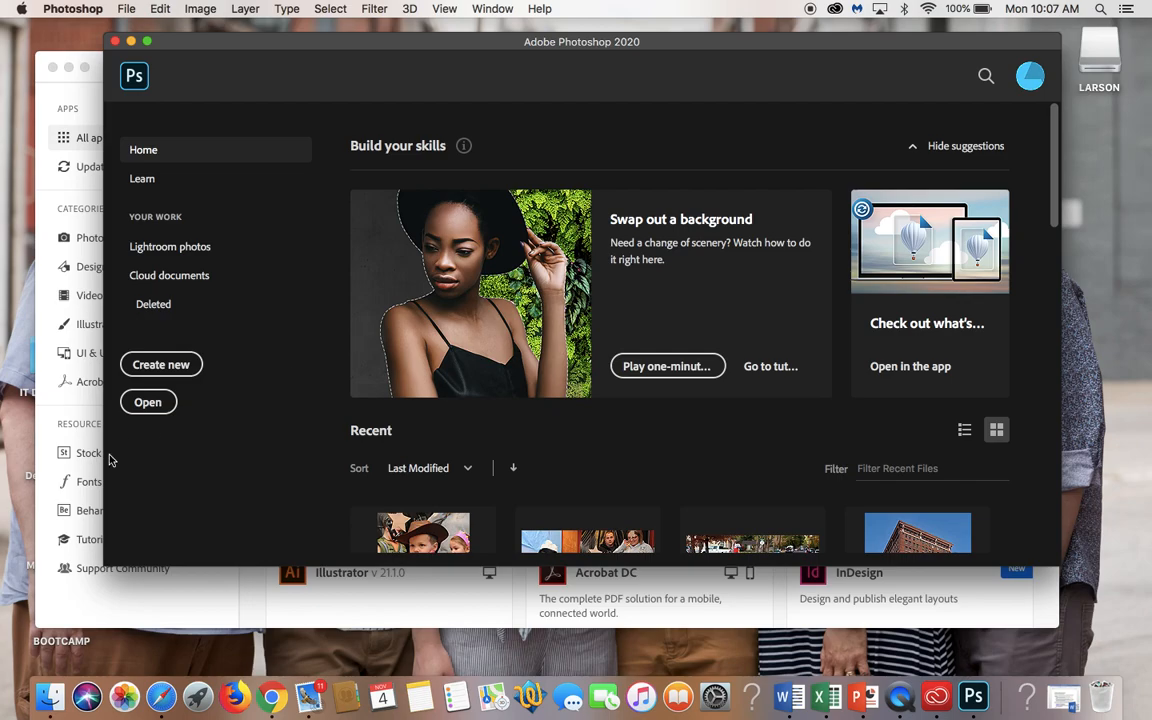
# Start opening a file and browse the external drive to Mulitmedia Applications > Photo Editing > Original Photos.
pyautogui.click(151, 409)
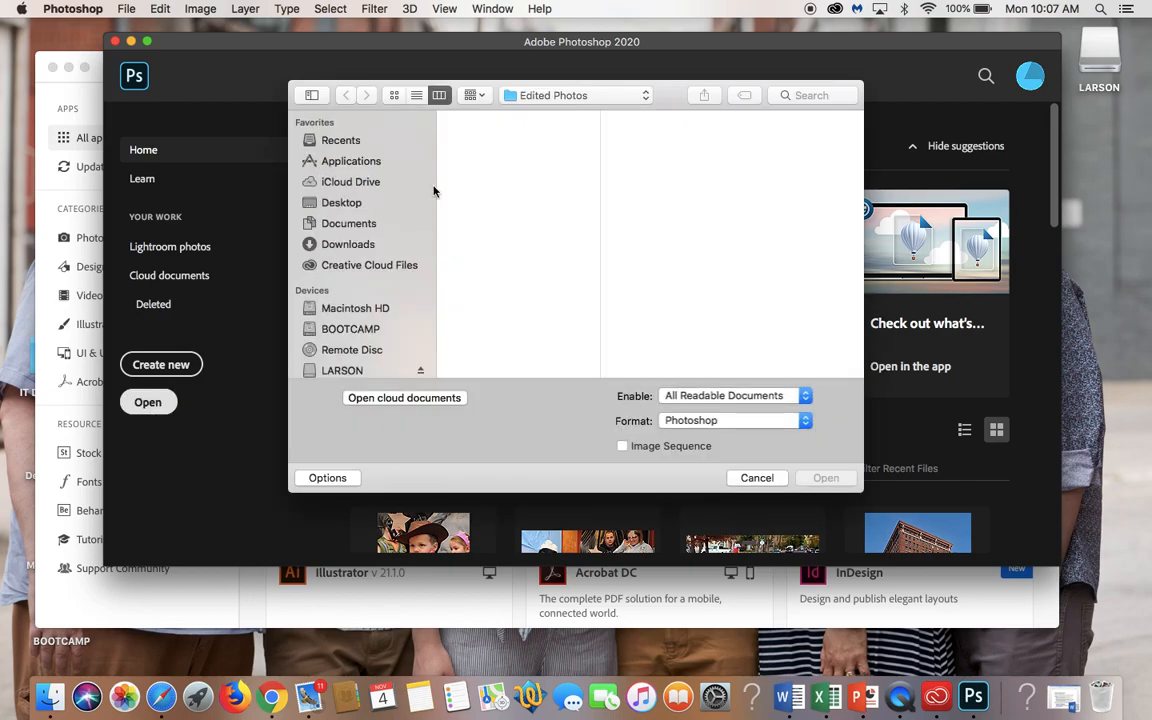
pyautogui.click(345, 370)
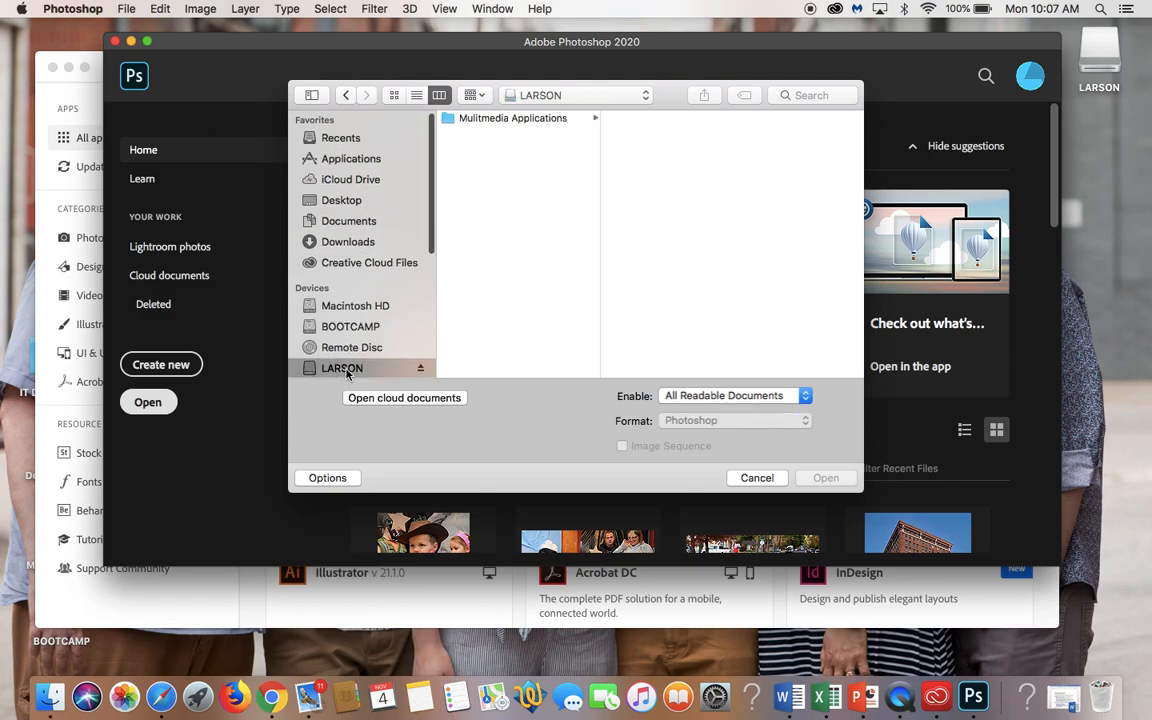
pyautogui.click(516, 121)
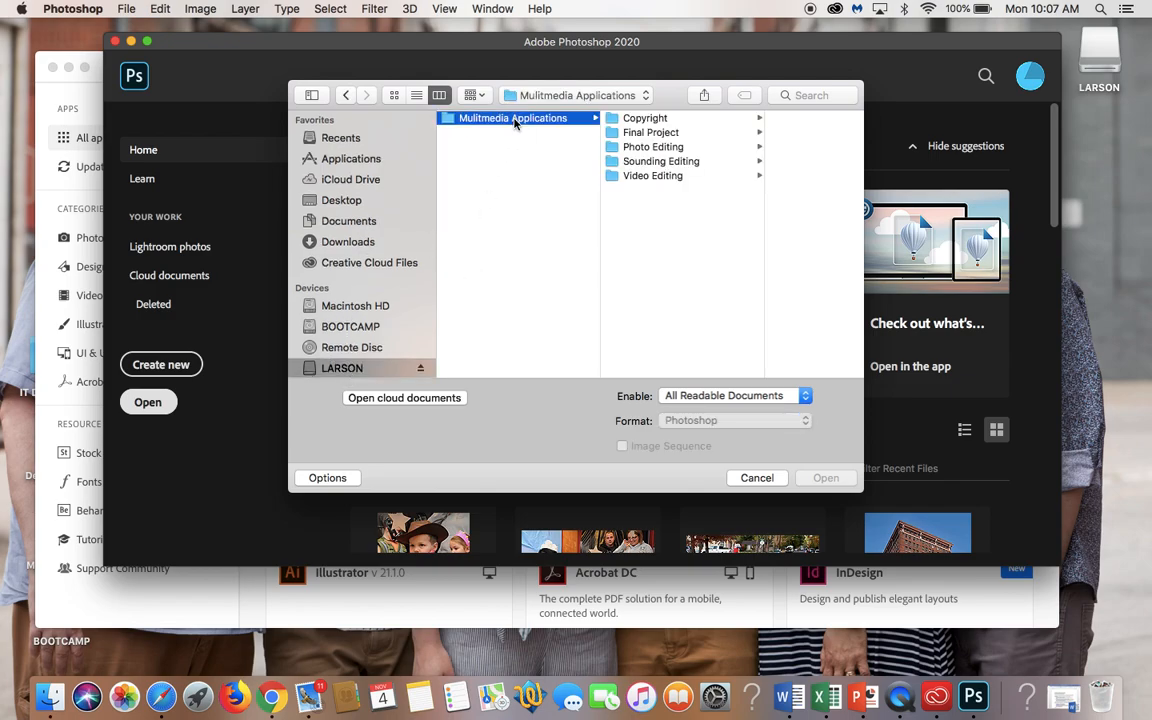
pyautogui.click(638, 147)
pyautogui.click(746, 131)
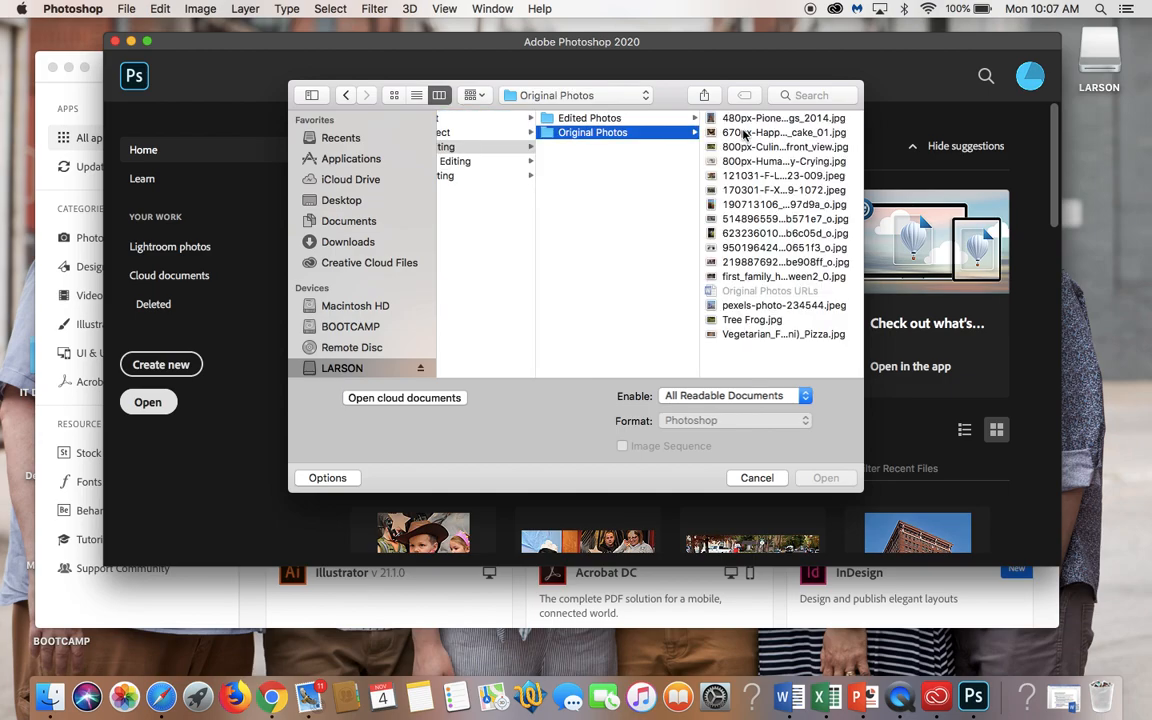
# Open the Halloween photo 121031-F-LG023-009.jpeg from the Original Photos folder.
pyautogui.click(752, 118)
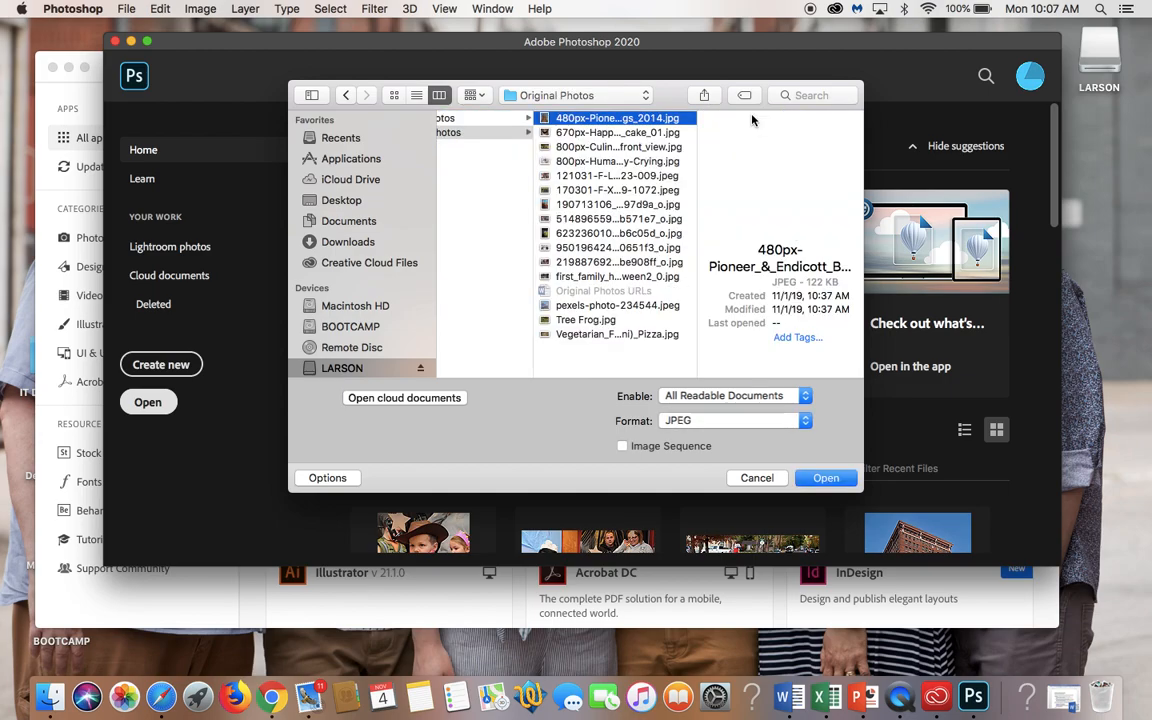
pyautogui.press('Down')
pyautogui.press('Down')
pyautogui.press('Down')
pyautogui.press('Down')
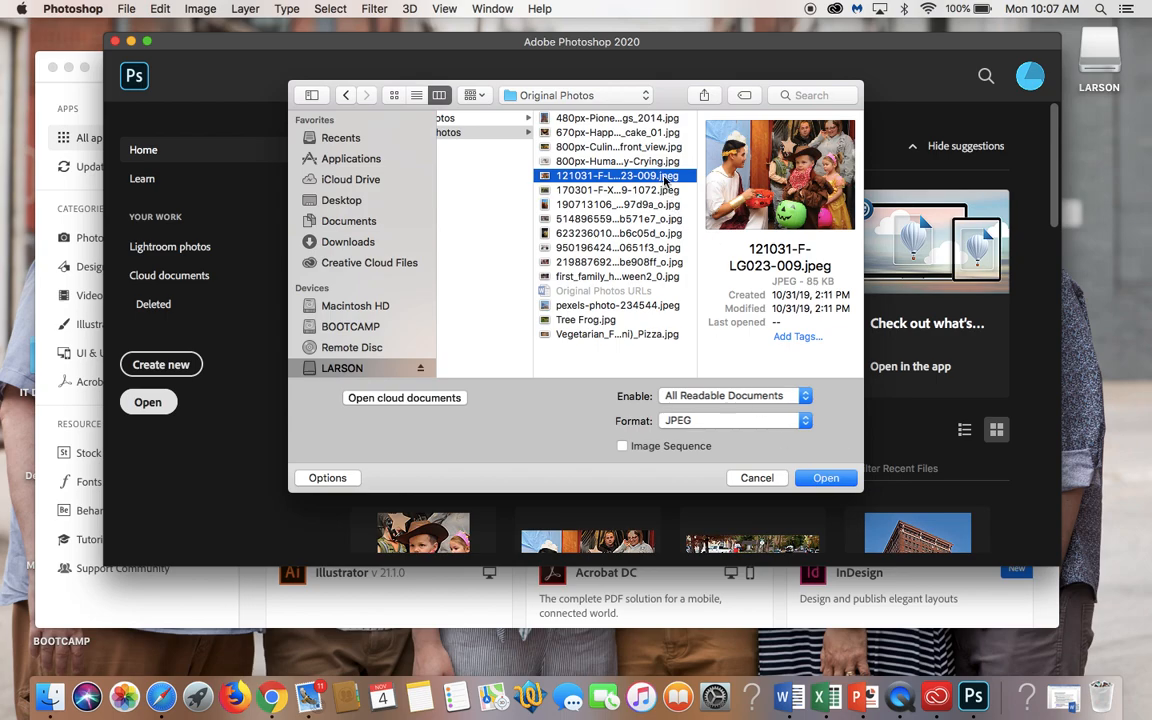
pyautogui.click(826, 481)
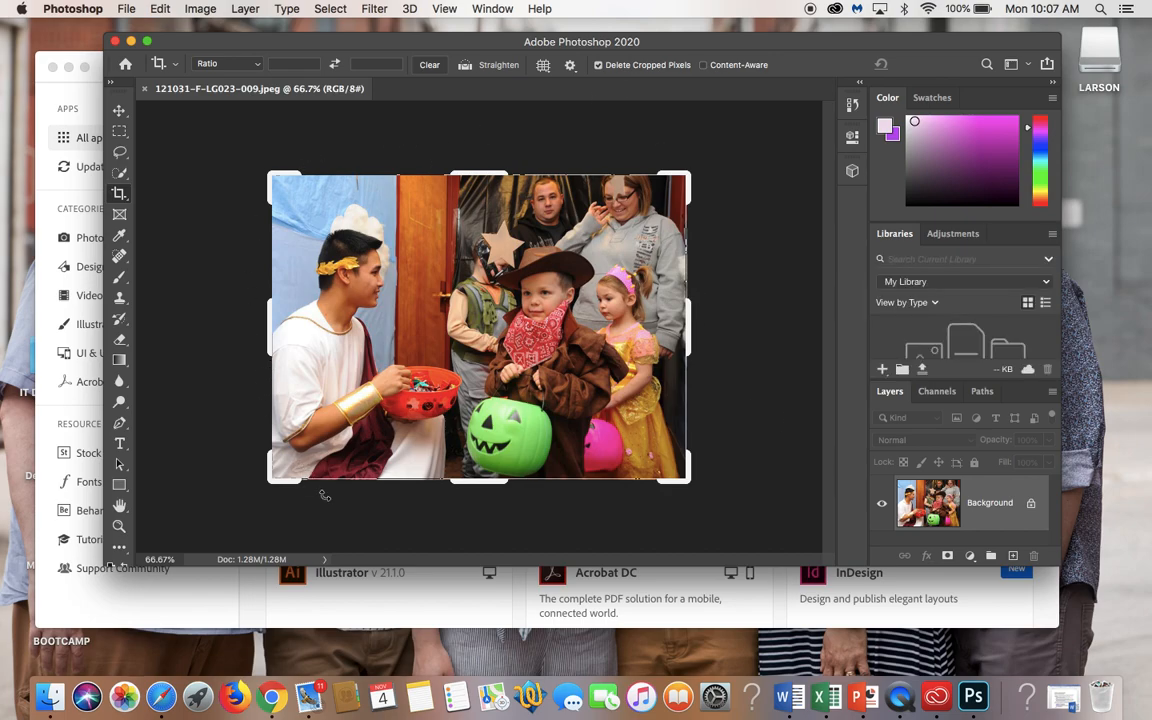
# Crop the photo to the boy in the cowboy costume with the green pumpkin bucket and the girl beside him, excluding the star above his hat.
pyautogui.press('Escape')
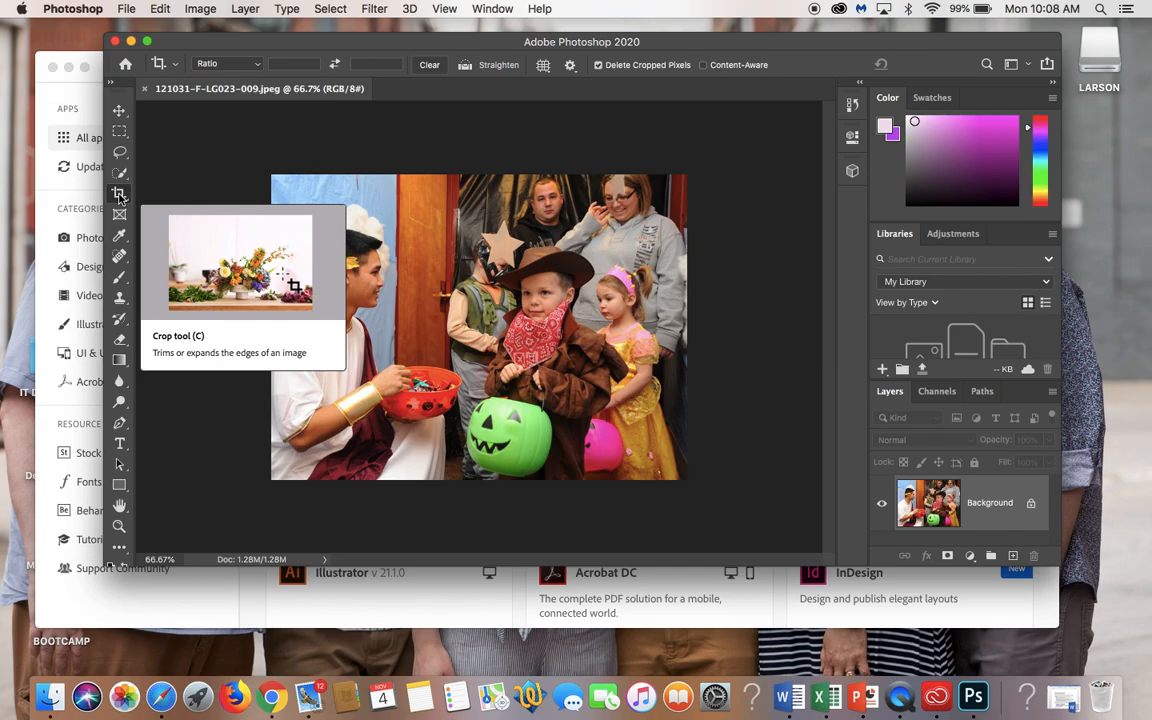
pyautogui.click(119, 194)
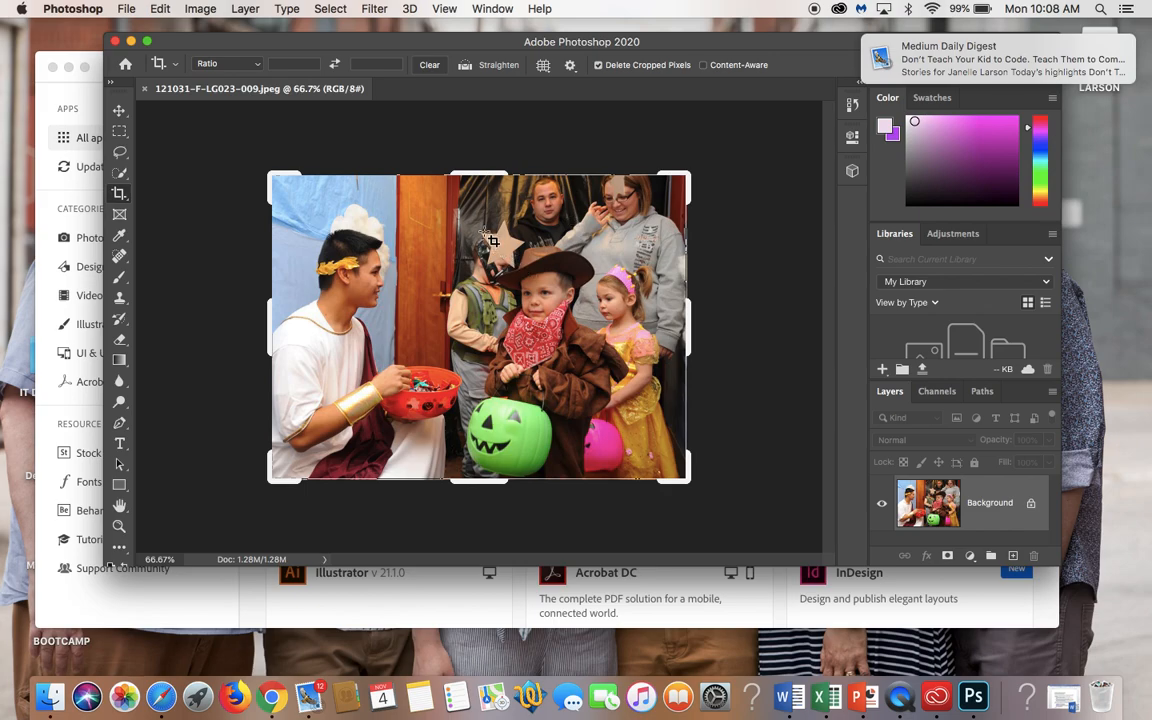
pyautogui.moveTo(480, 233); pyautogui.dragTo(645, 479)
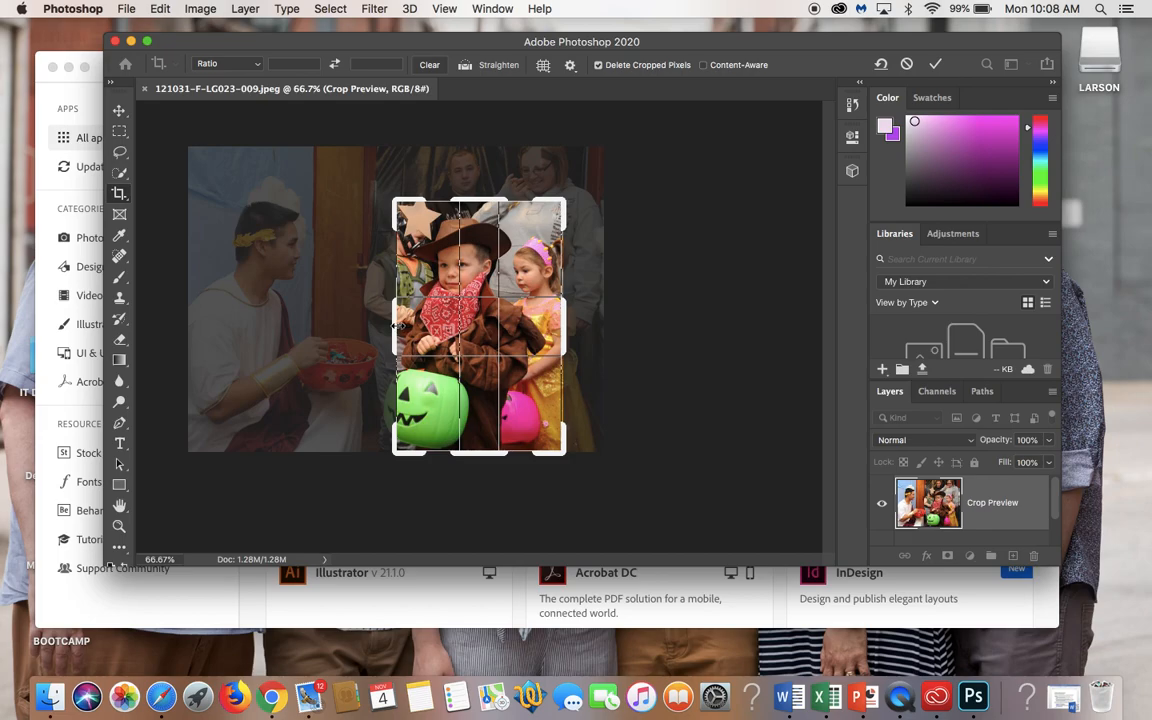
pyautogui.moveTo(397, 326); pyautogui.dragTo(385, 322)
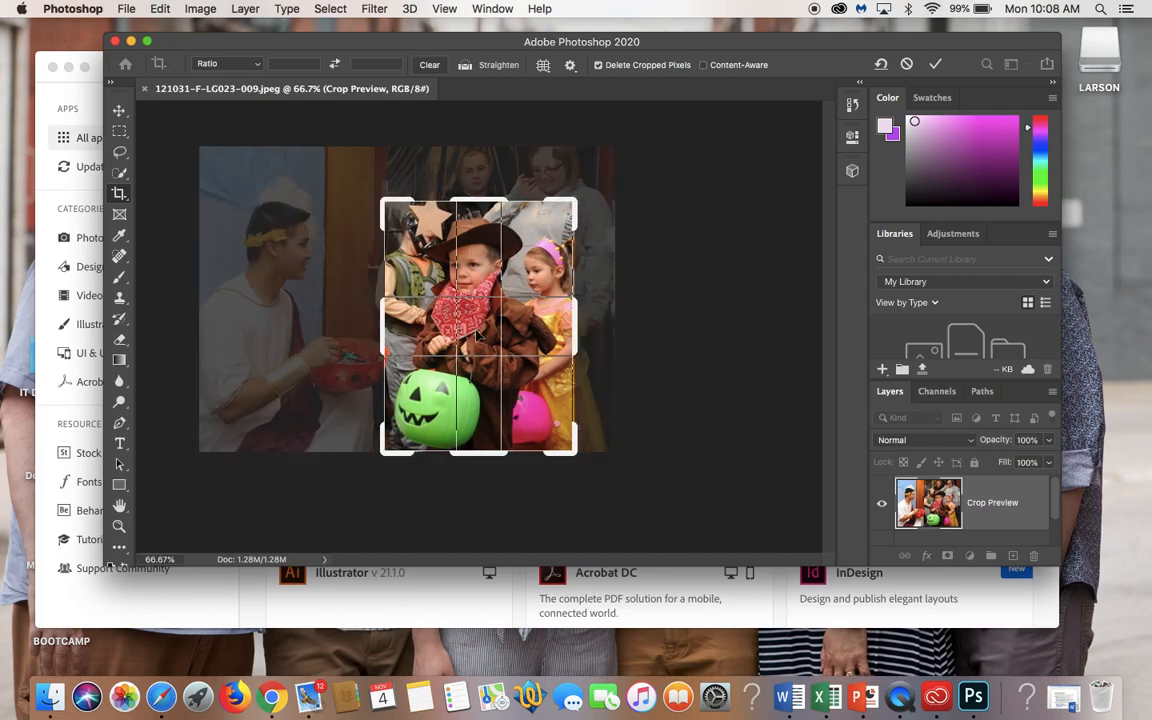
pyautogui.moveTo(574, 329); pyautogui.dragTo(568, 330)
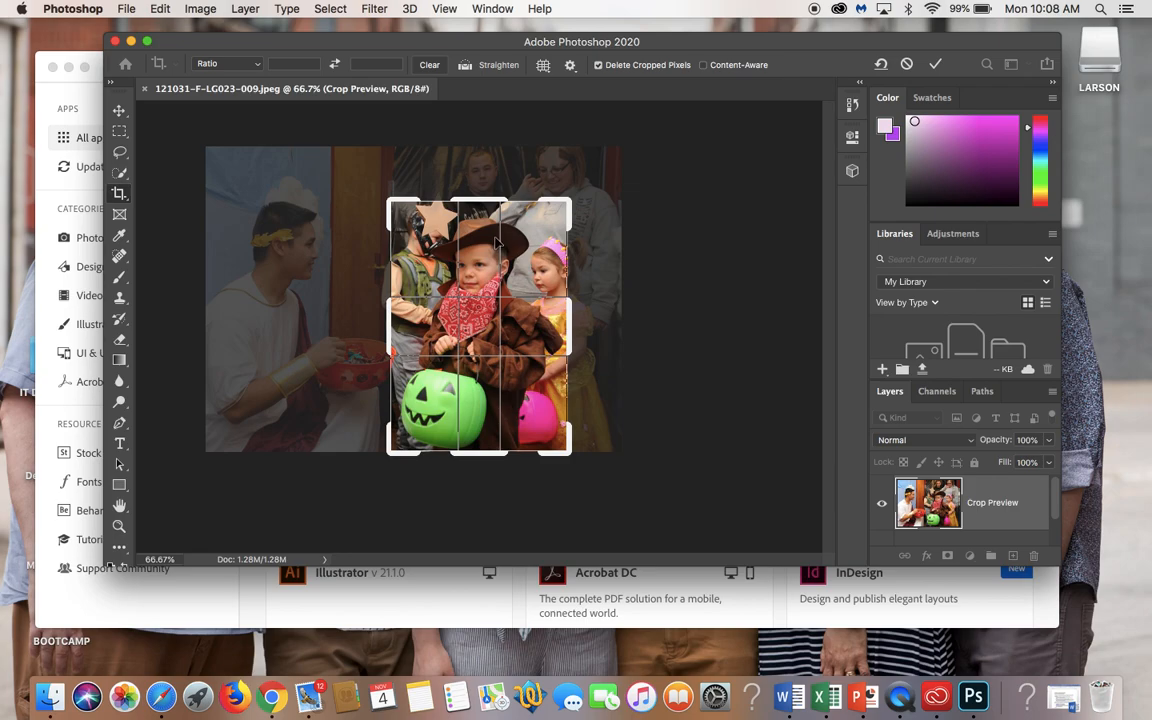
pyautogui.moveTo(487, 200); pyautogui.dragTo(487, 203)
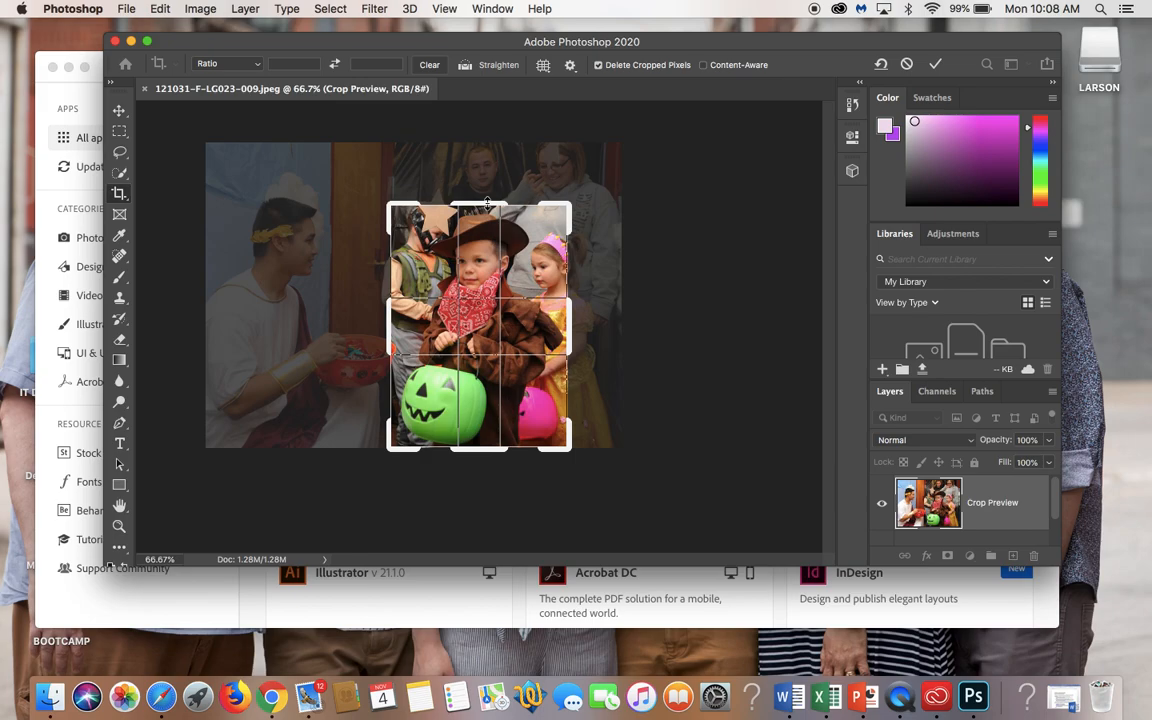
pyautogui.press('Return')
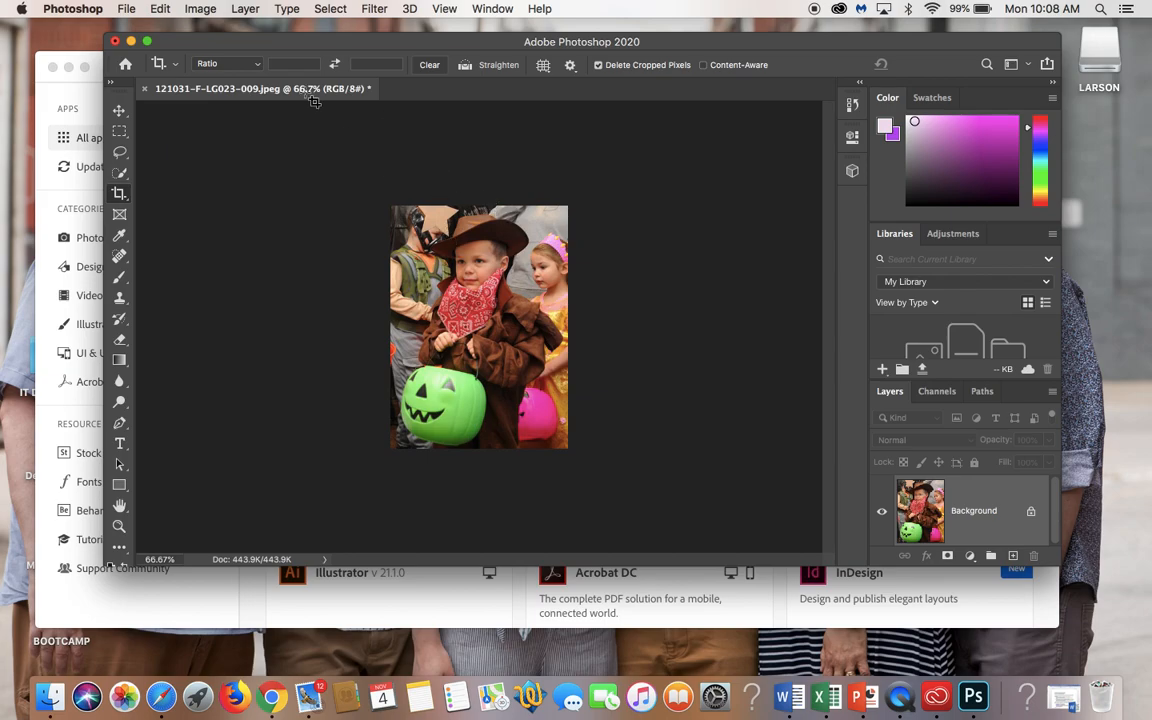
# Start saving the cropped photo as a new file on the computer, choosing the external drive's Photo Editing > Edited Photos folder.
pyautogui.click(131, 12)
pyautogui.click(131, 12)
pyautogui.click(127, 11)
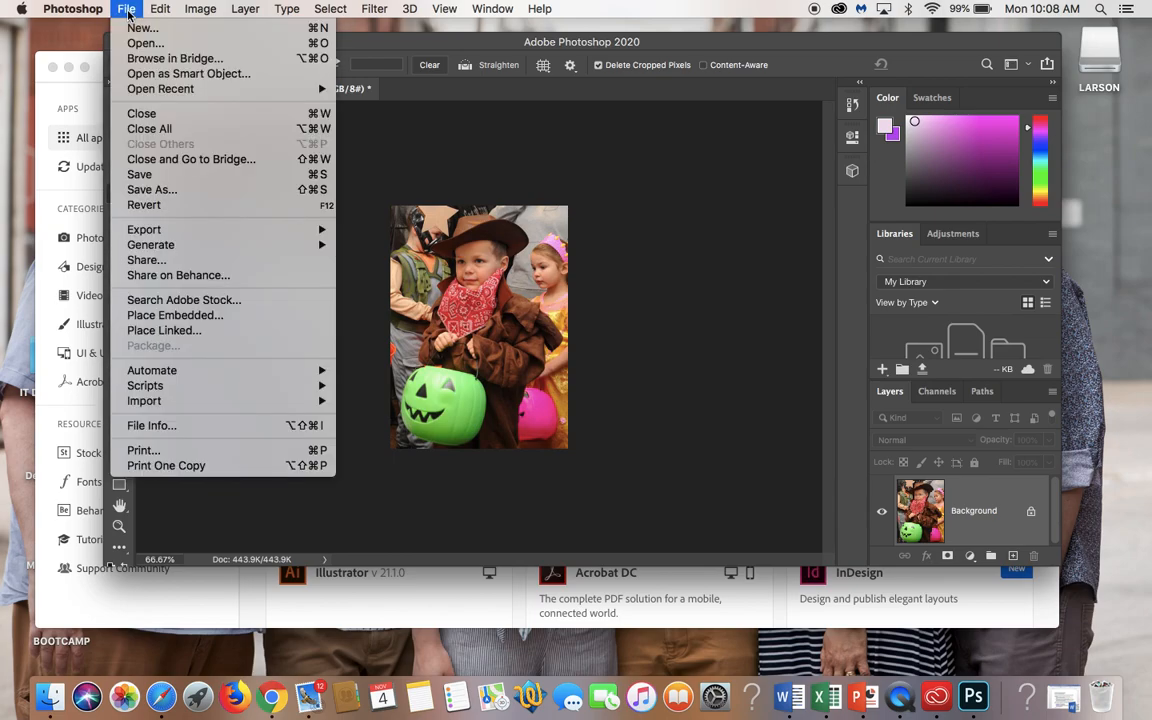
pyautogui.click(148, 196)
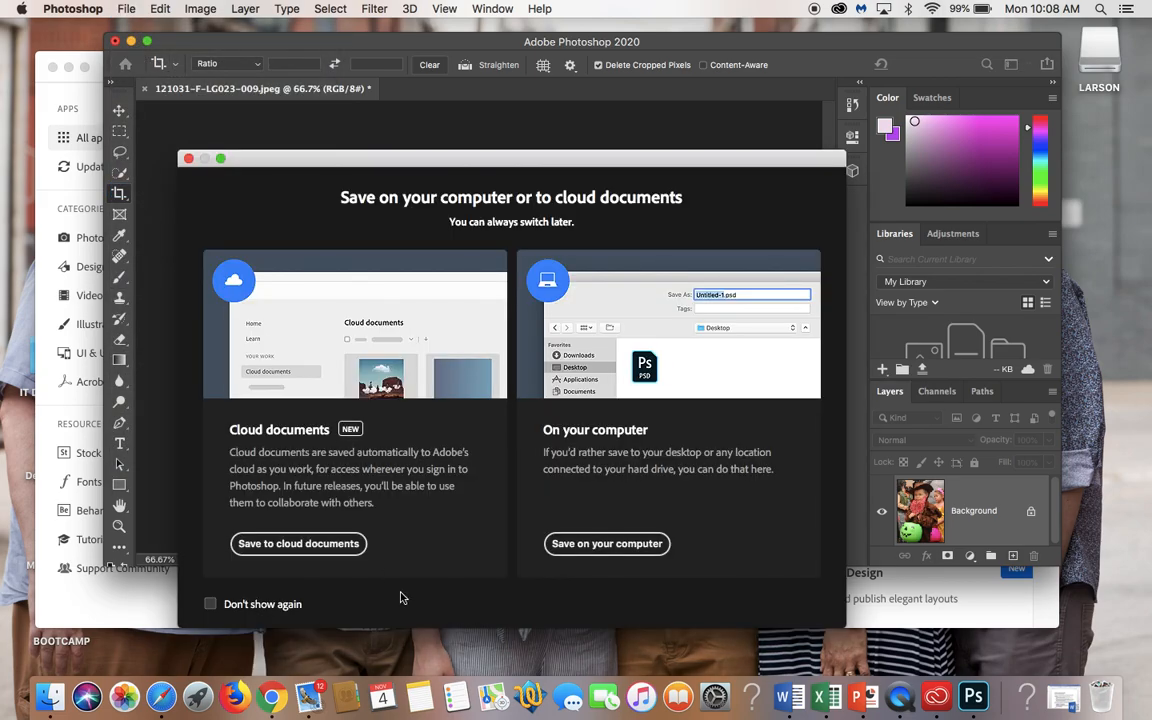
pyautogui.click(607, 544)
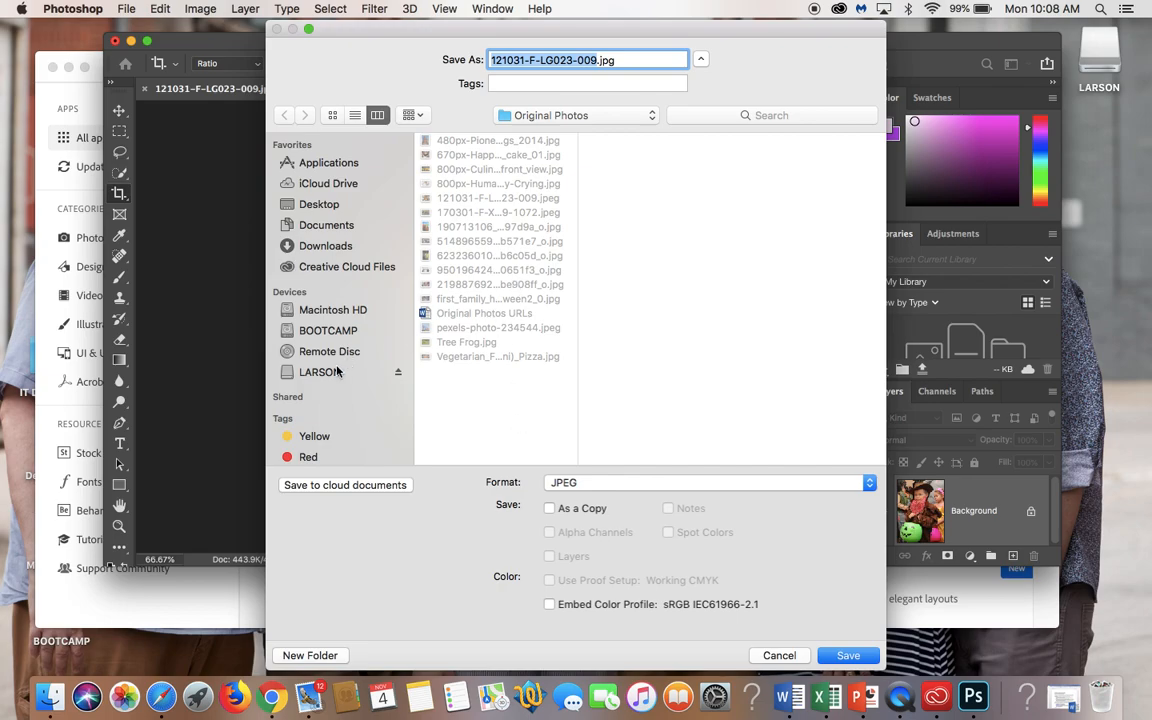
pyautogui.click(337, 371)
pyautogui.click(491, 141)
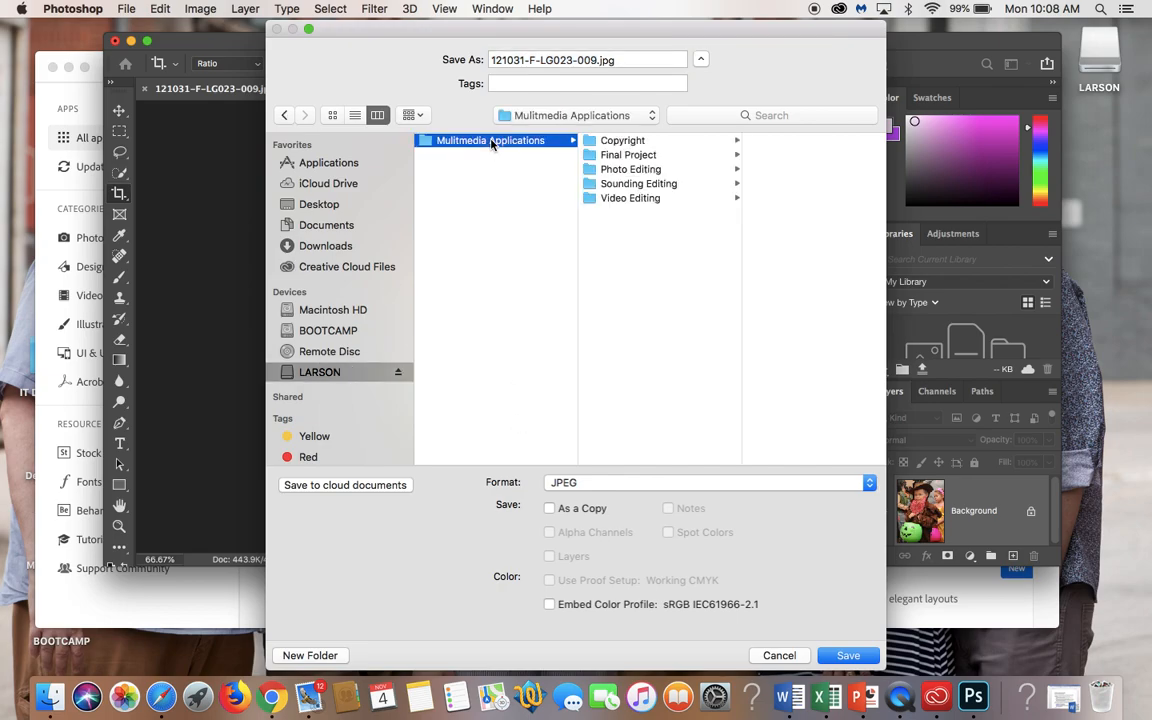
pyautogui.click(603, 169)
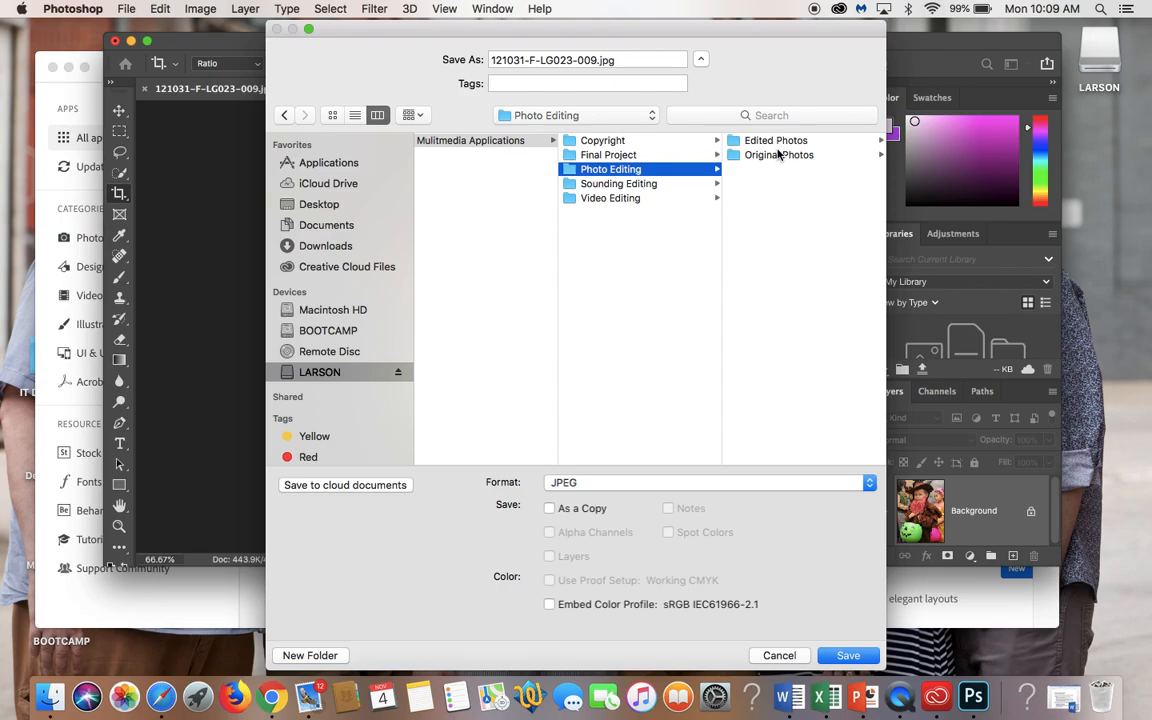
pyautogui.click(777, 141)
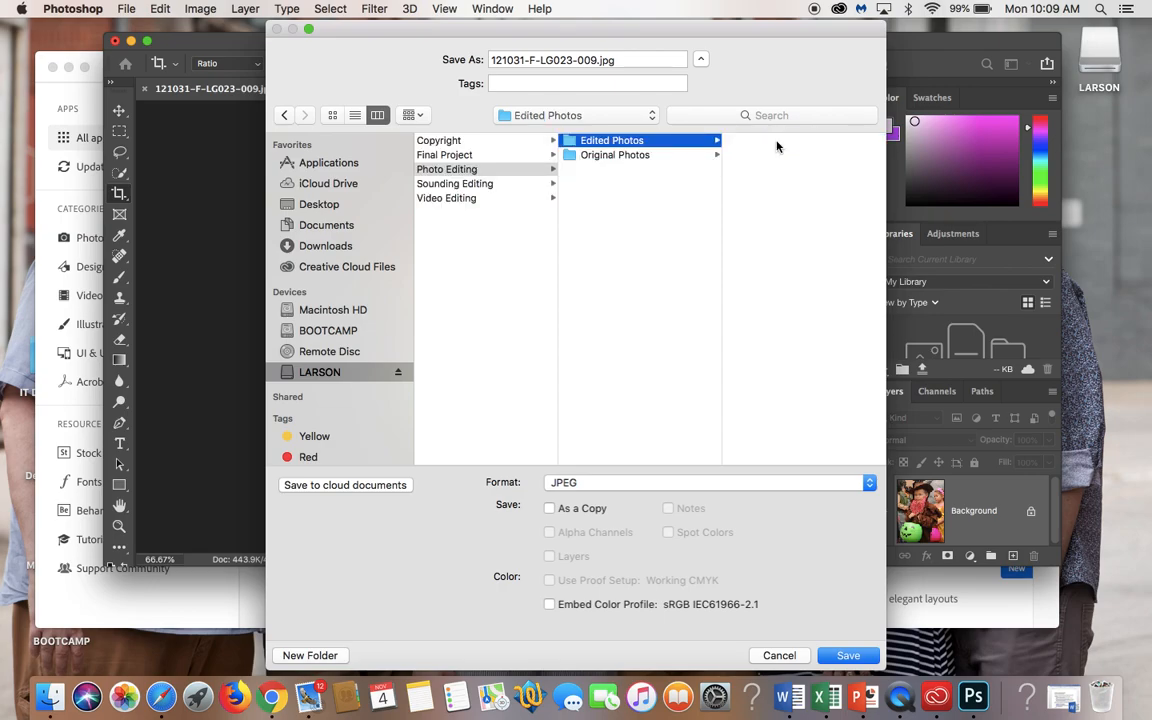
# Name the file Cropped.jpg and save it as a JPEG with quality 10 and Progressive format with 3 scans.
pyautogui.click(595, 60)
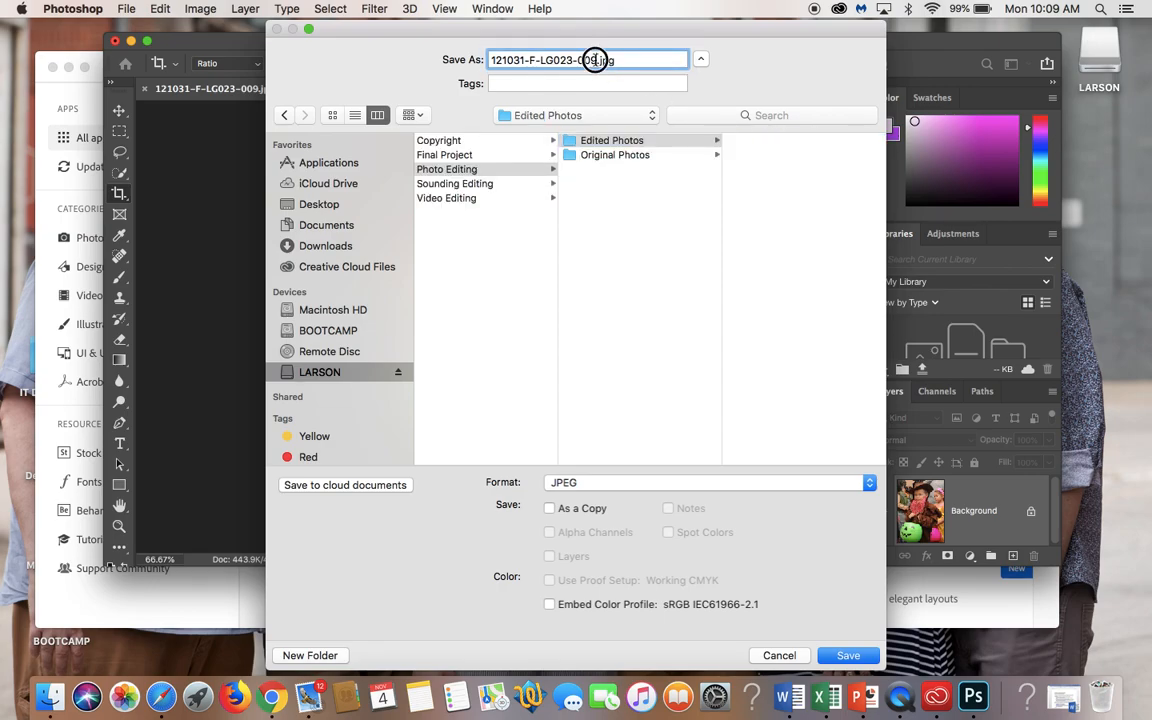
pyautogui.moveTo(595, 60); pyautogui.dragTo(453, 57)
pyautogui.write('Cropped')
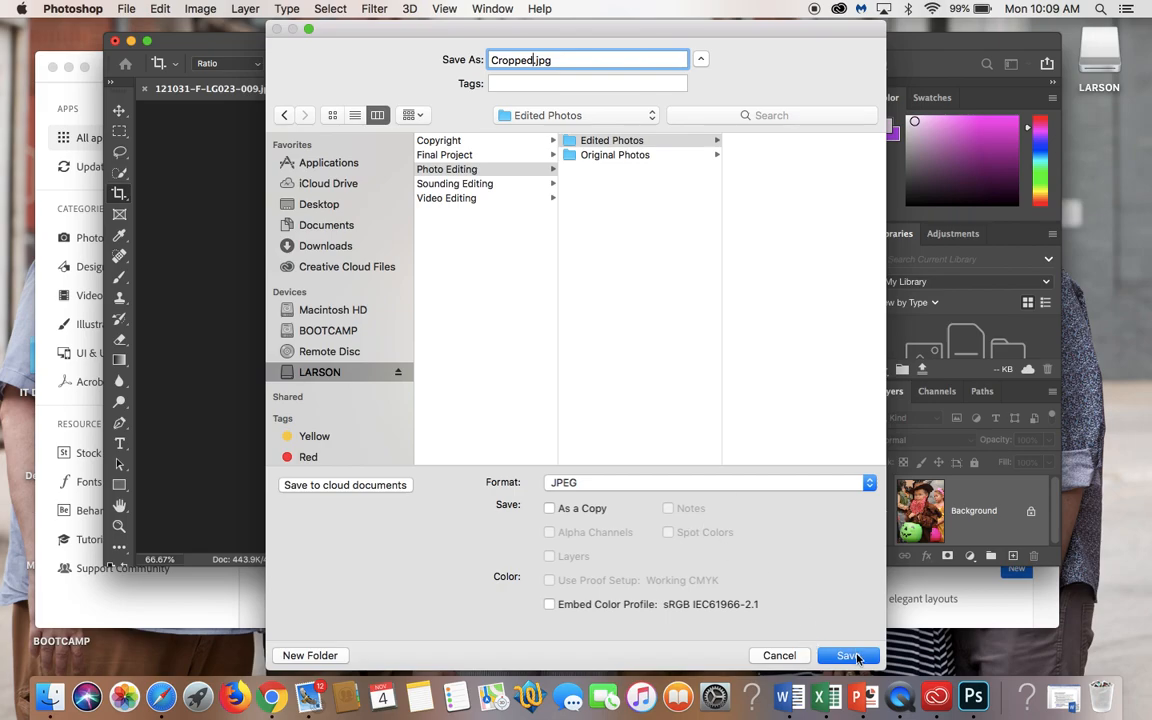
pyautogui.press('Return')
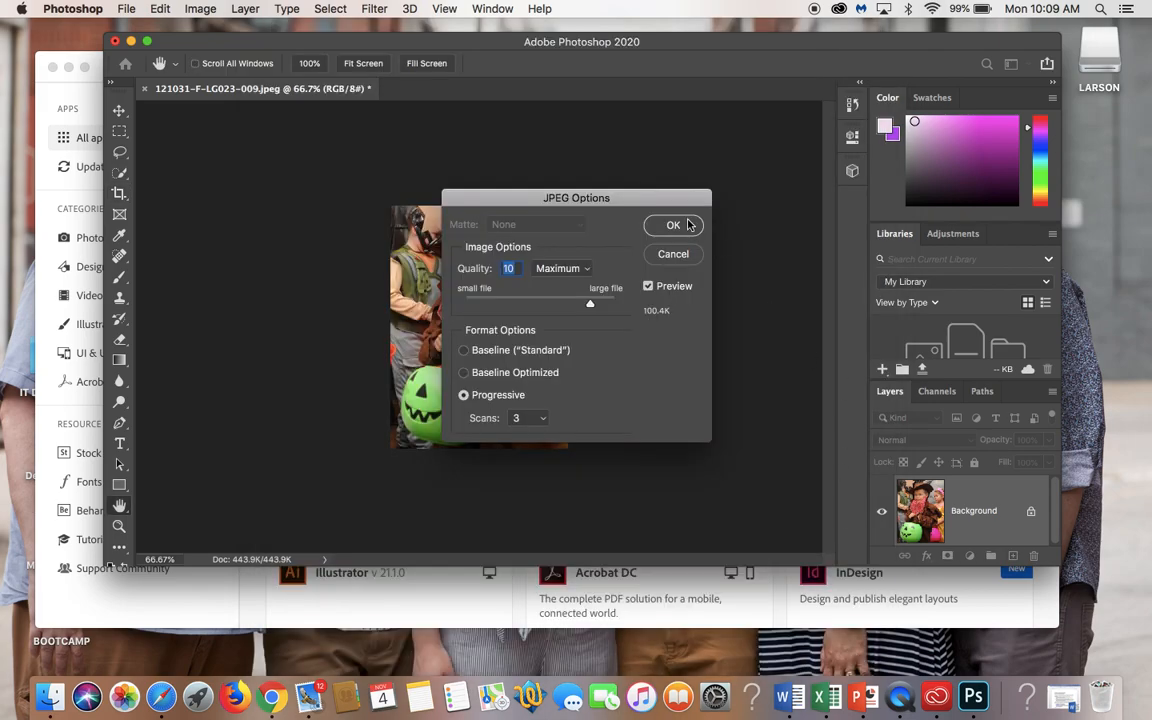
pyautogui.click(684, 225)
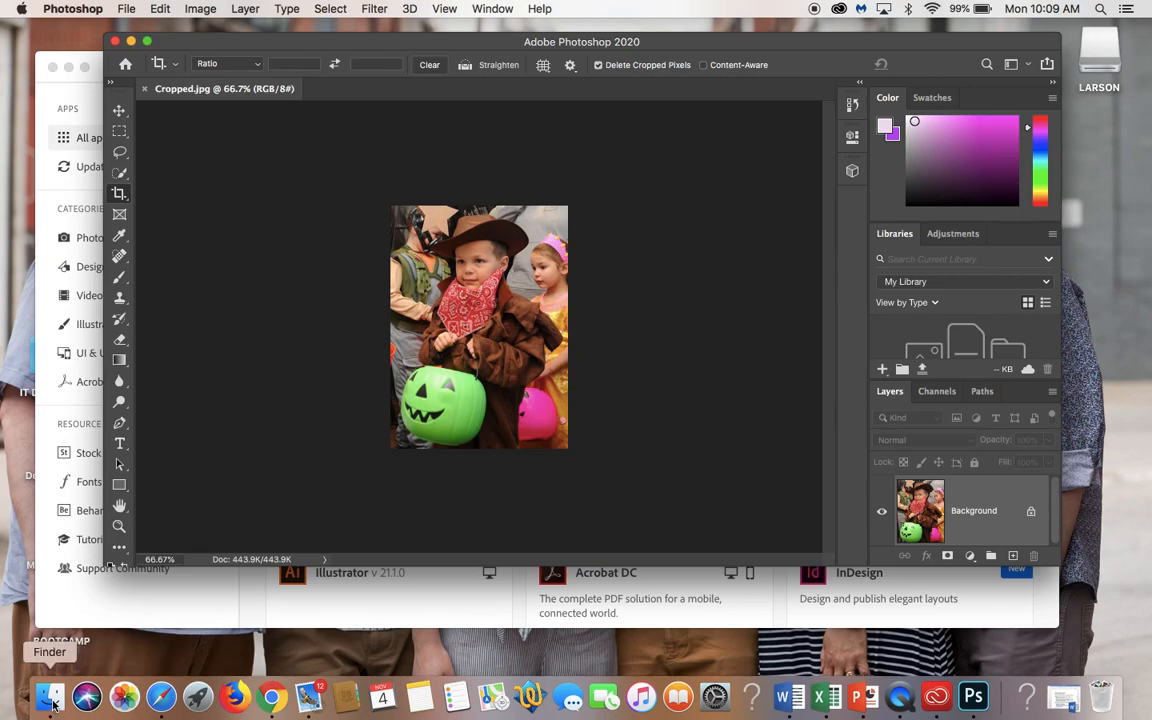
# Switch to Finder and check the external drive's Mulitmedia Applications > Photo Editing > Edited Photos folder for the saved file.
pyautogui.click(52, 705)
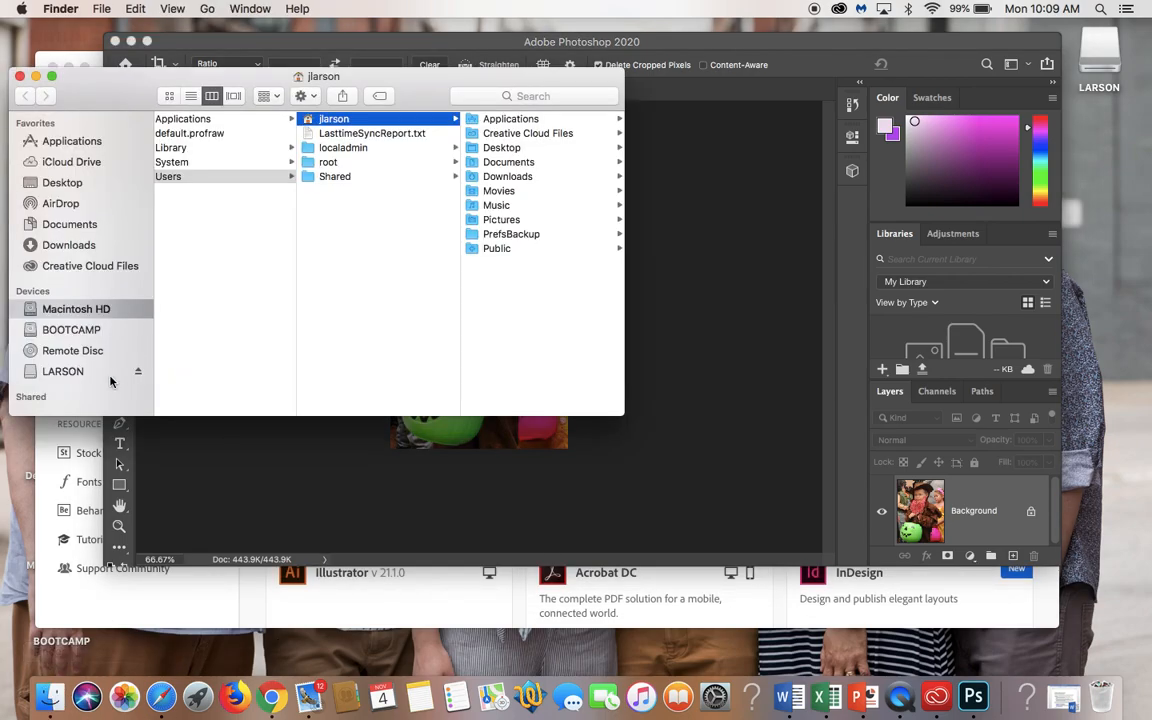
pyautogui.click(97, 375)
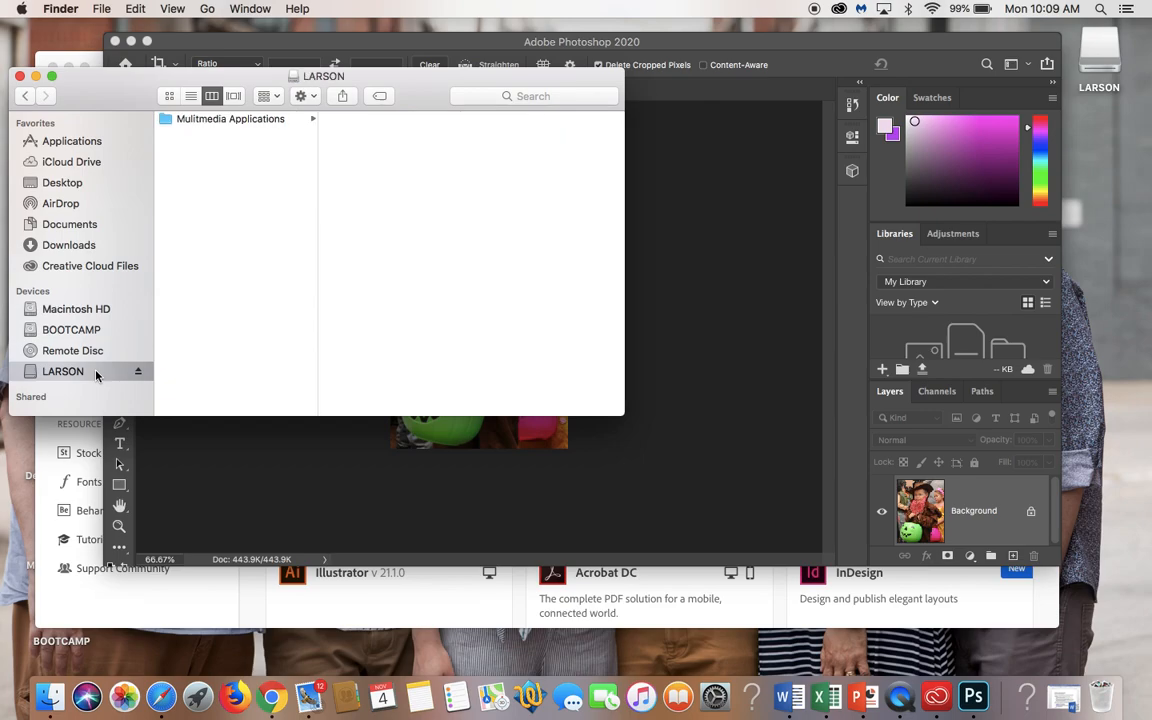
pyautogui.click(263, 120)
pyautogui.click(345, 147)
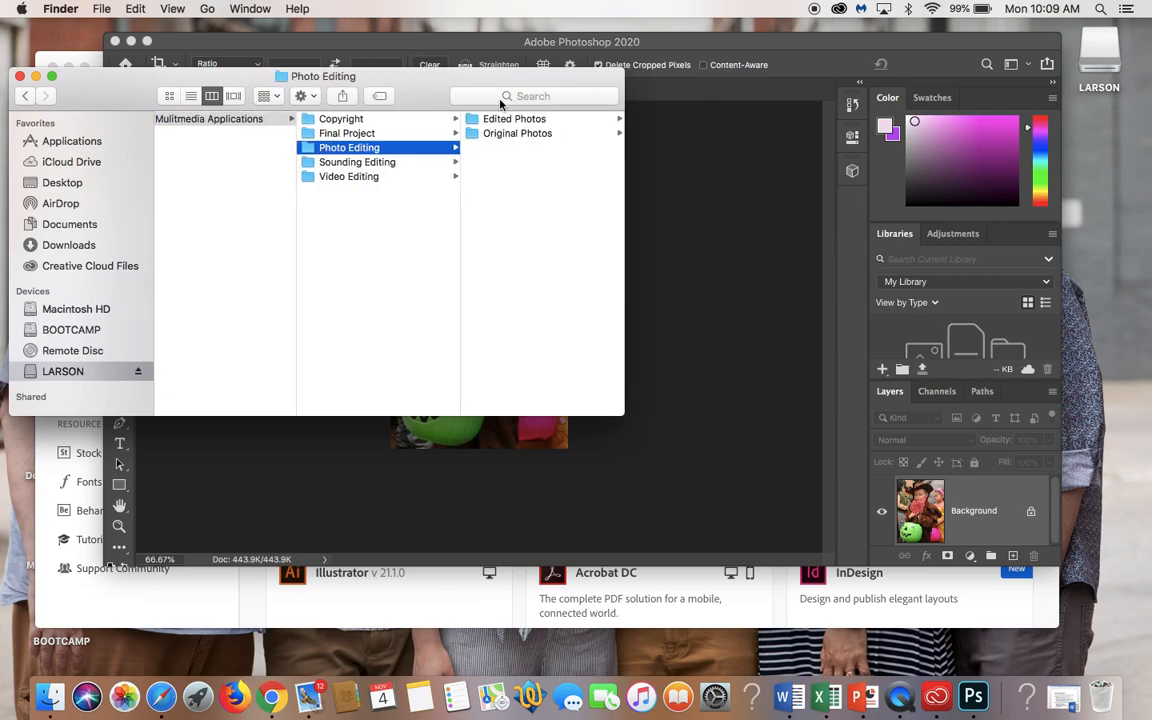
pyautogui.click(501, 119)
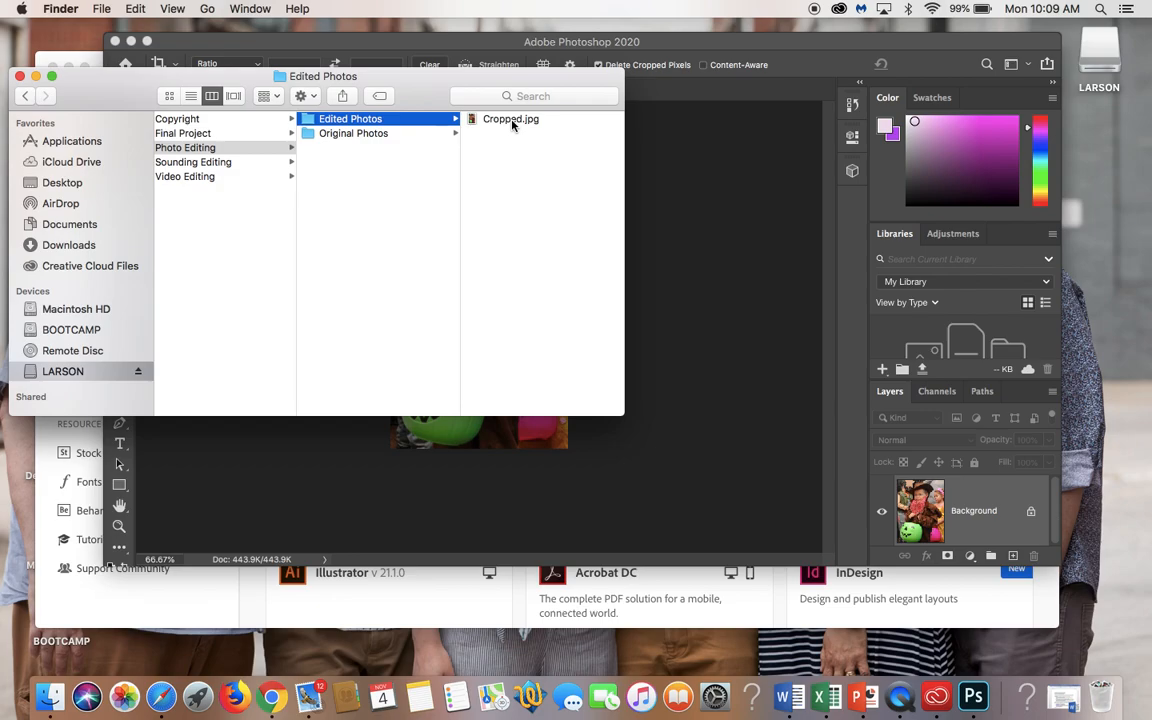
# Copy the original Halloween photo 121031-F-LG023-009.jpeg from the Original Photos folder into the Edited Photos folder.
pyautogui.click(373, 136)
pyautogui.click(494, 191)
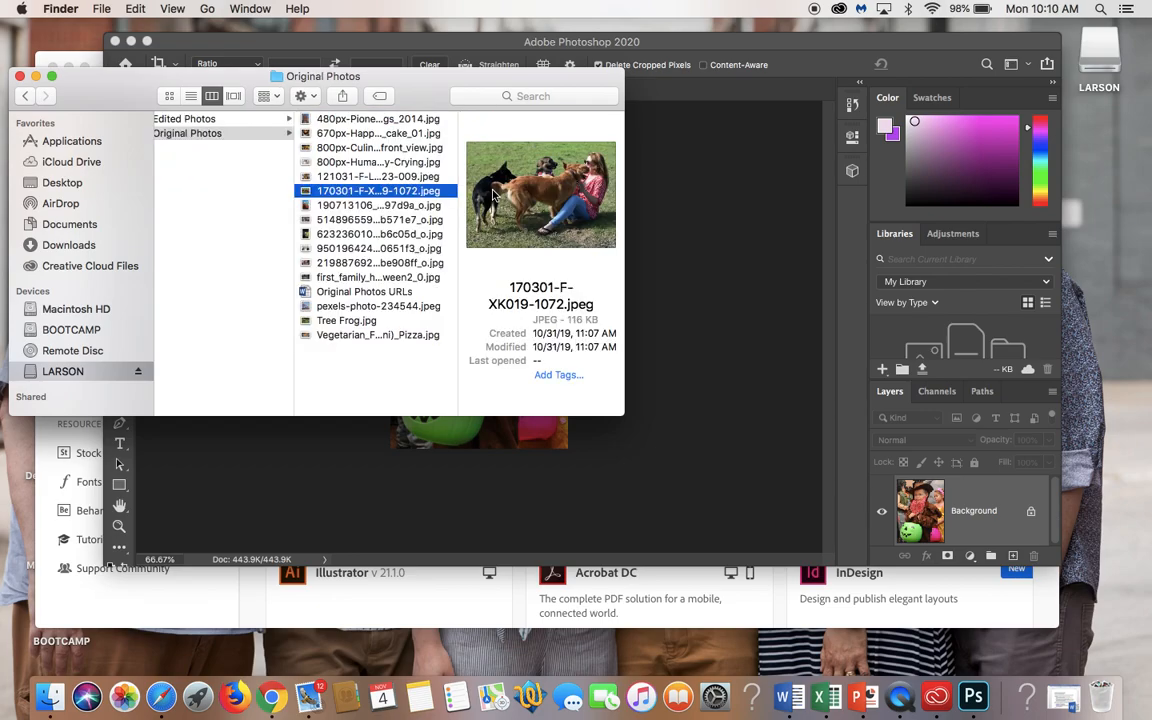
pyautogui.press('Up')
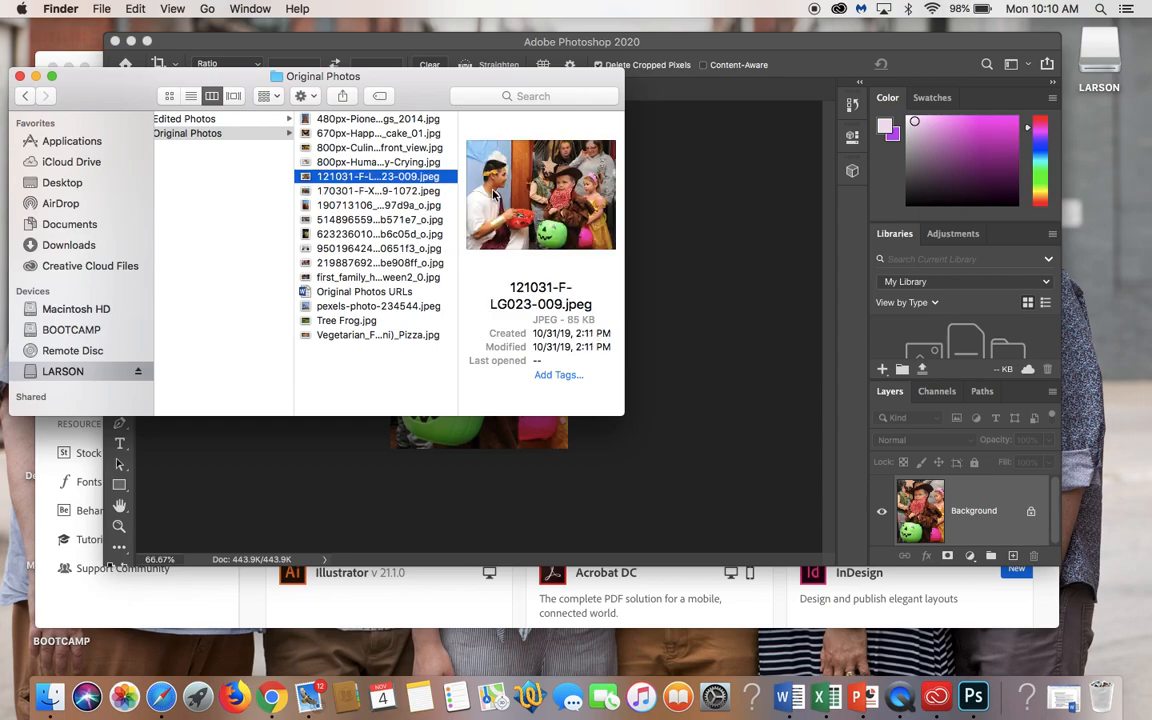
pyautogui.rightClick(393, 180)
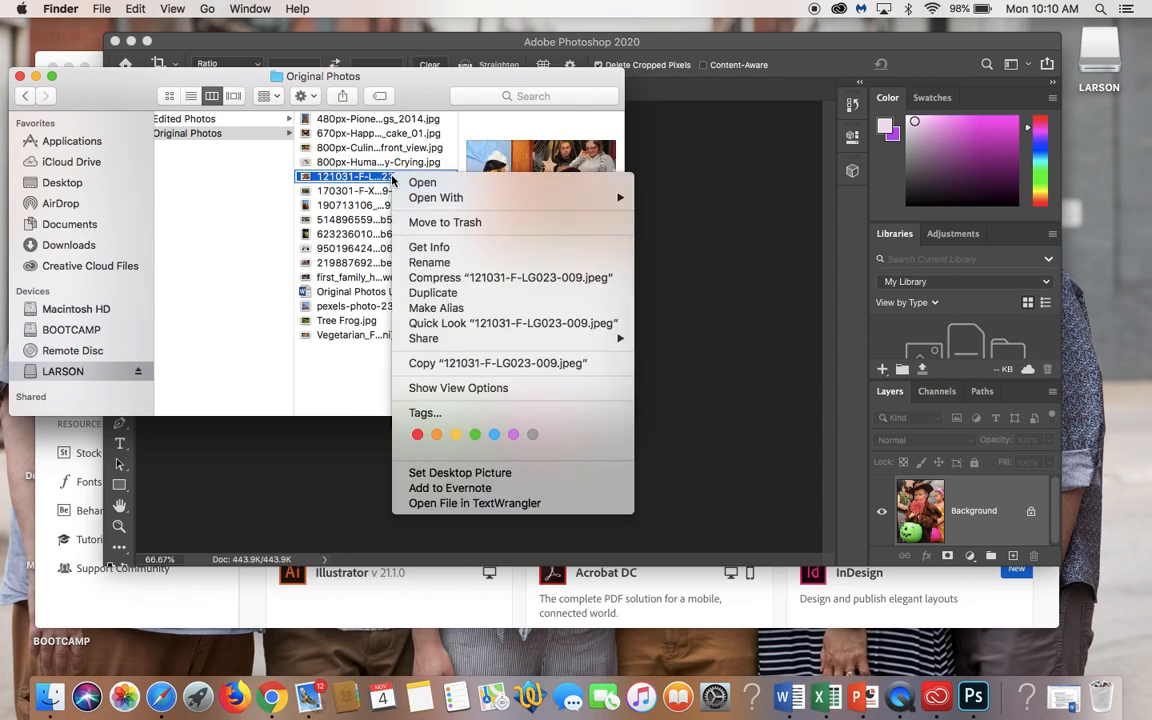
pyautogui.click(395, 363)
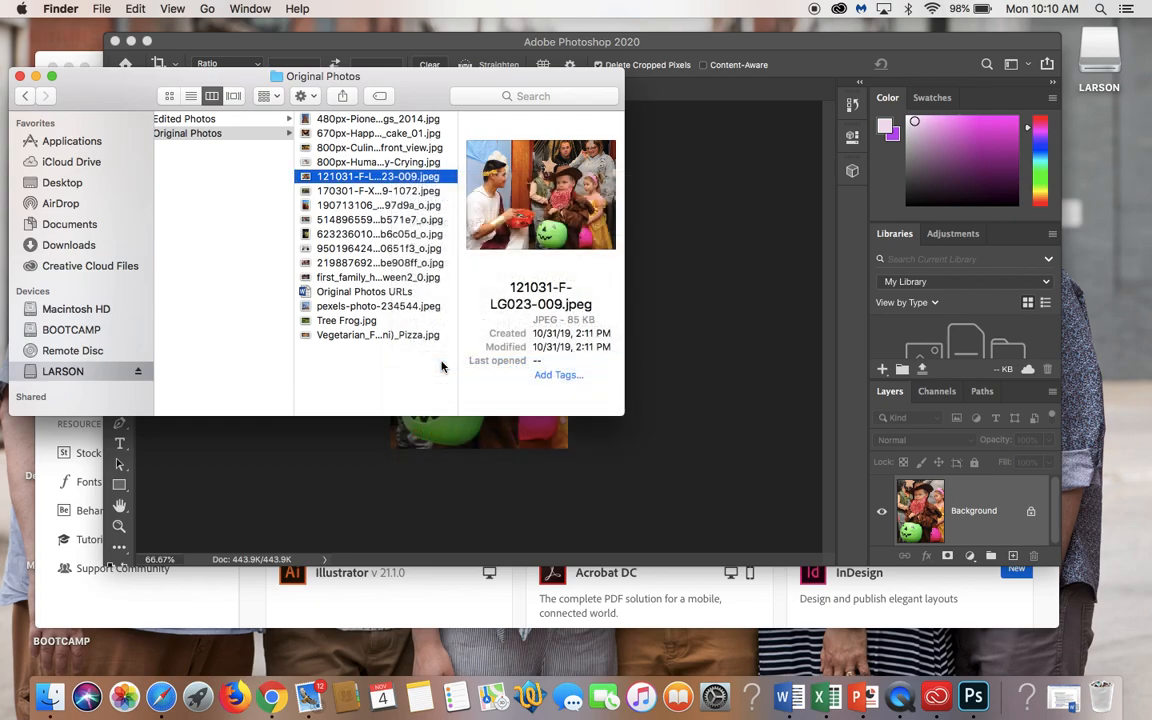
pyautogui.click(178, 118)
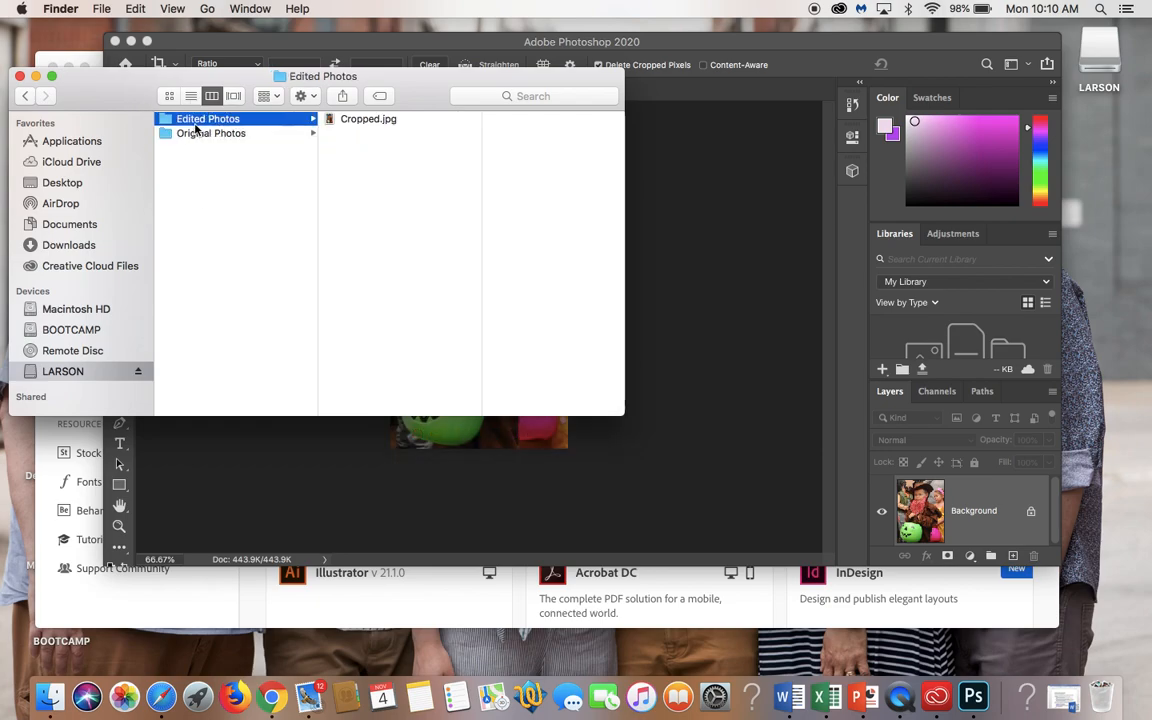
pyautogui.rightClick(366, 159)
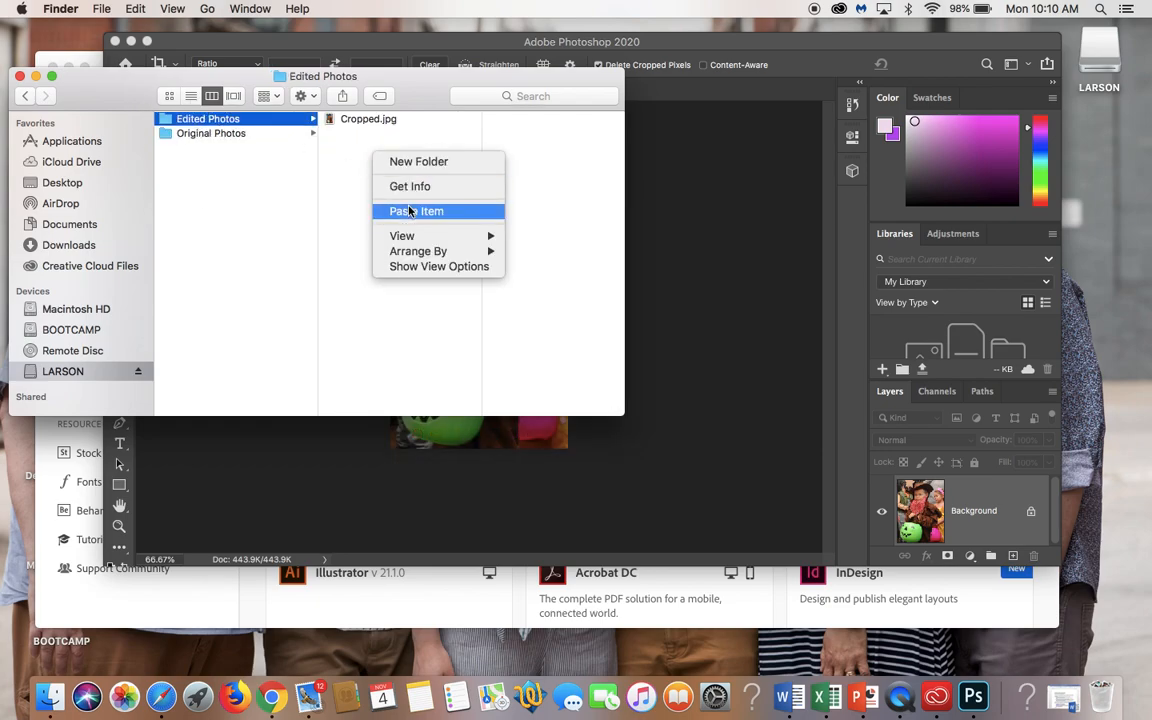
pyautogui.click(405, 211)
# Rename the copied Halloween photo in the Edited Photos folder as Cropped Orignal.jpeg.
pyautogui.click(407, 119)
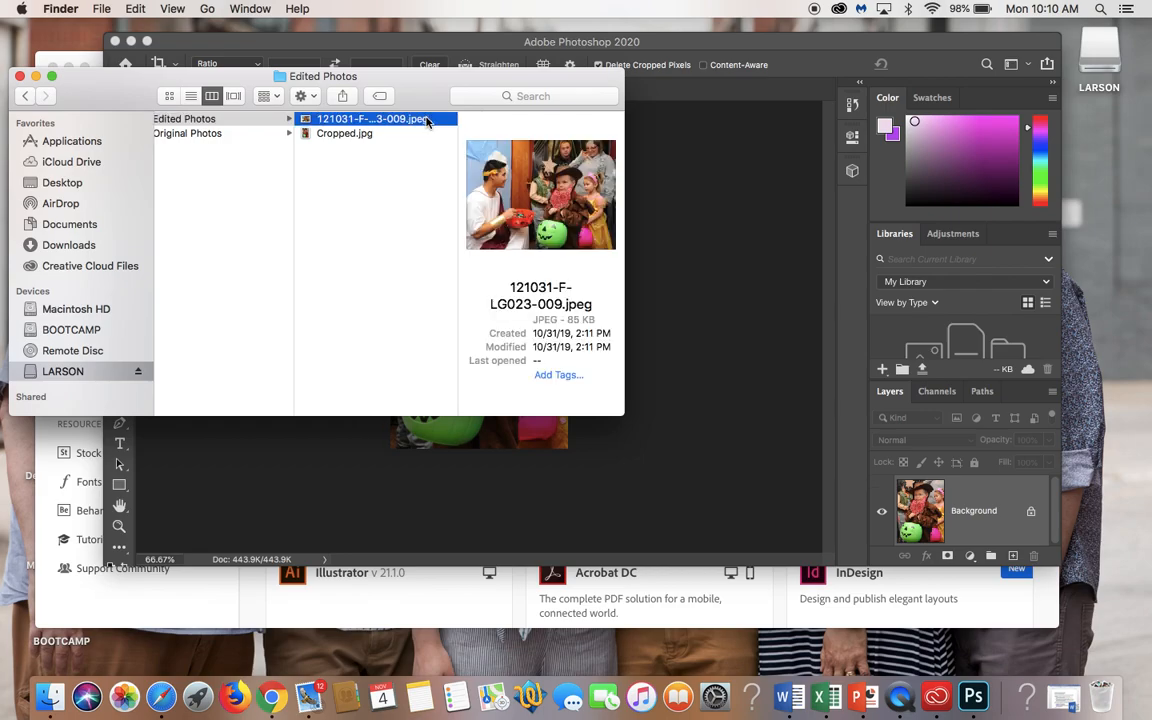
pyautogui.click(405, 119)
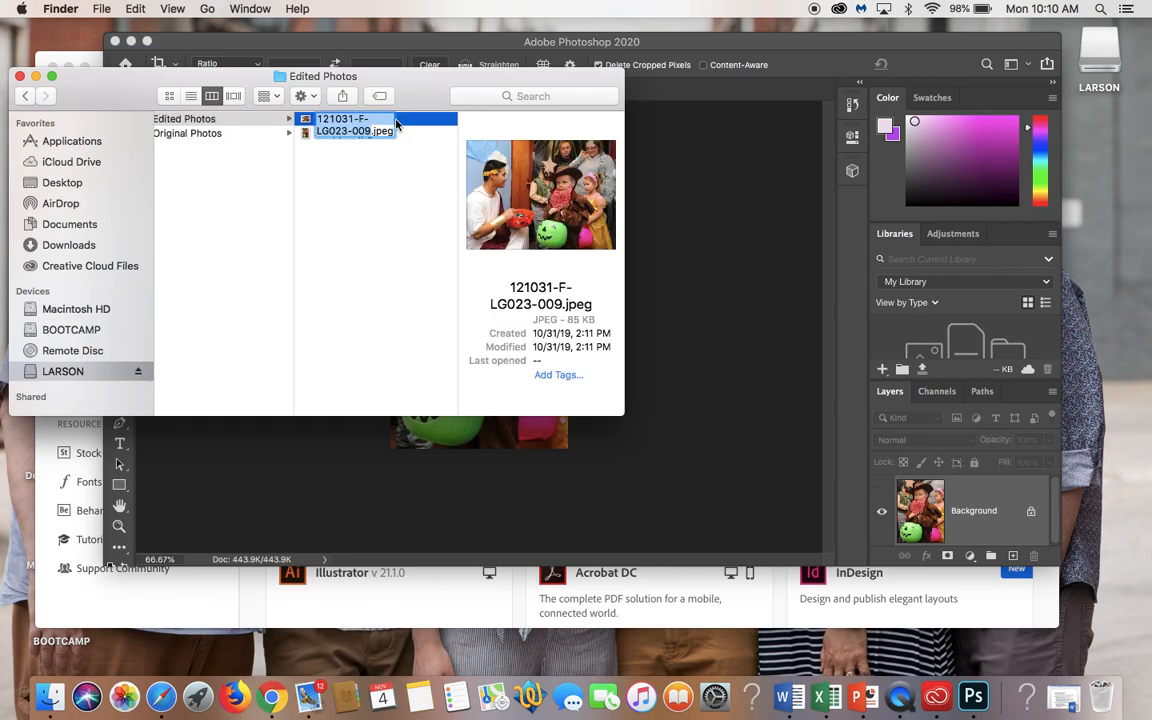
pyautogui.write('Cropped Or')
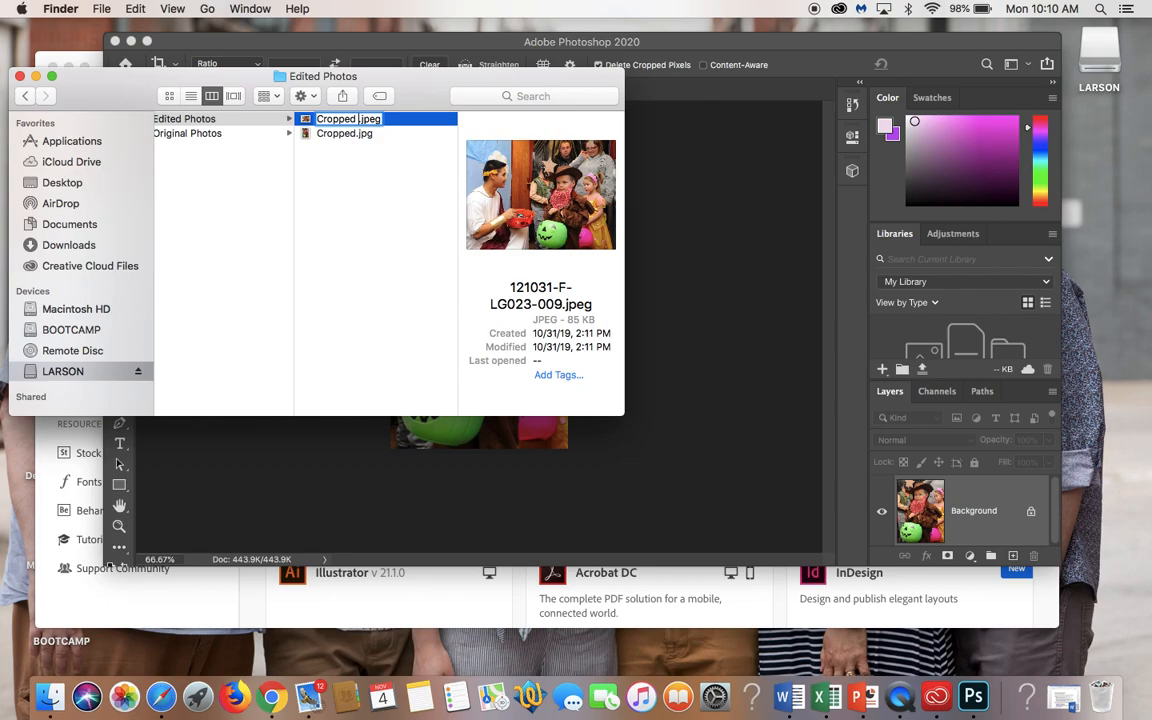
pyautogui.write('ignal')
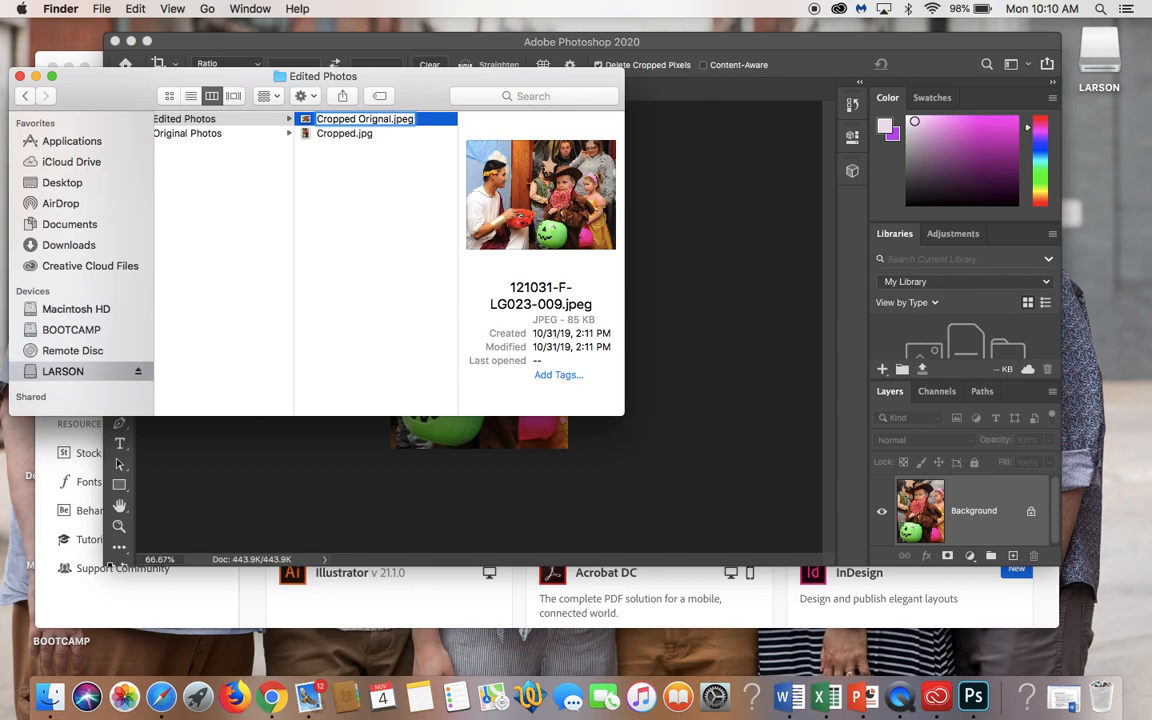
pyautogui.press('Return')
pyautogui.click(382, 167)
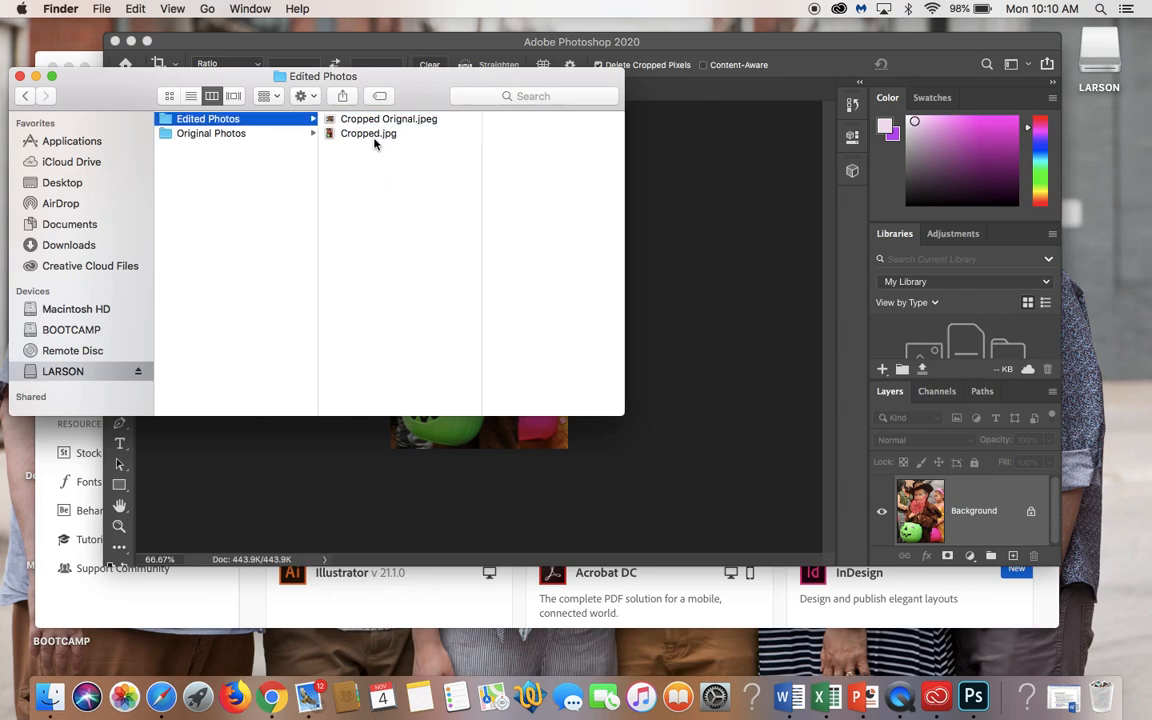